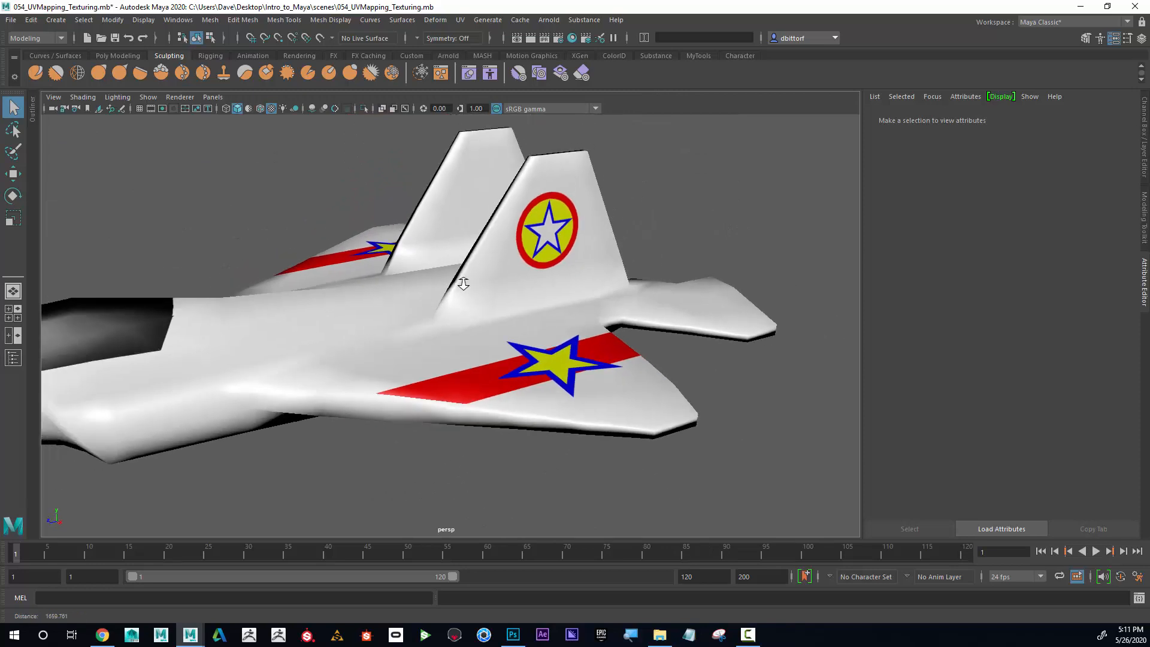
- Select the jet fighter and open its UV layout in the UV Editor with the UV Toolkit closed
alt+drag(463, 283, 503, 288)
alt+right_drag(551, 293, 419, 270)
alt+drag(419, 270, 454, 285)
alt+right_drag(454, 285, 491, 253)
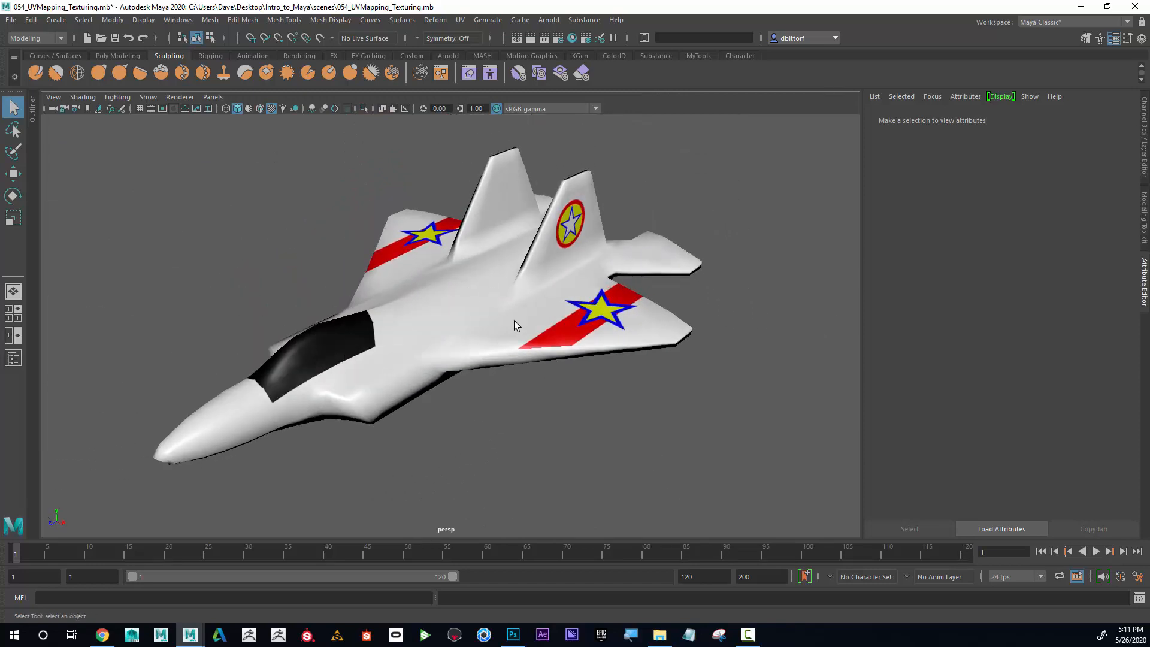
click(521, 241)
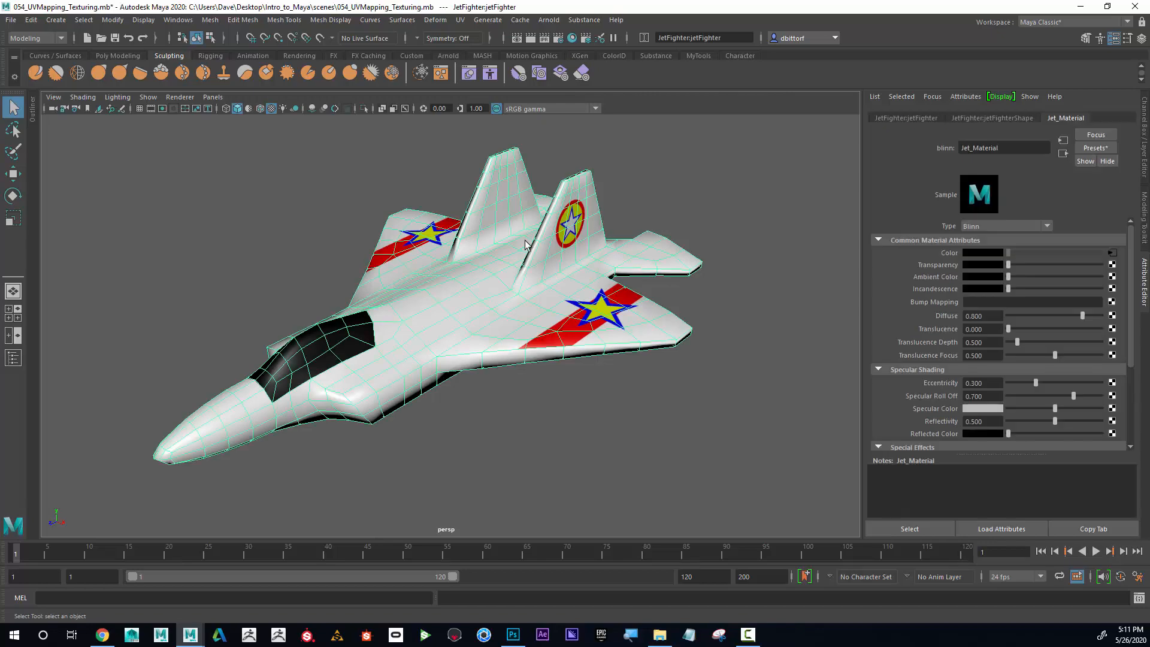
click(460, 20)
click(489, 42)
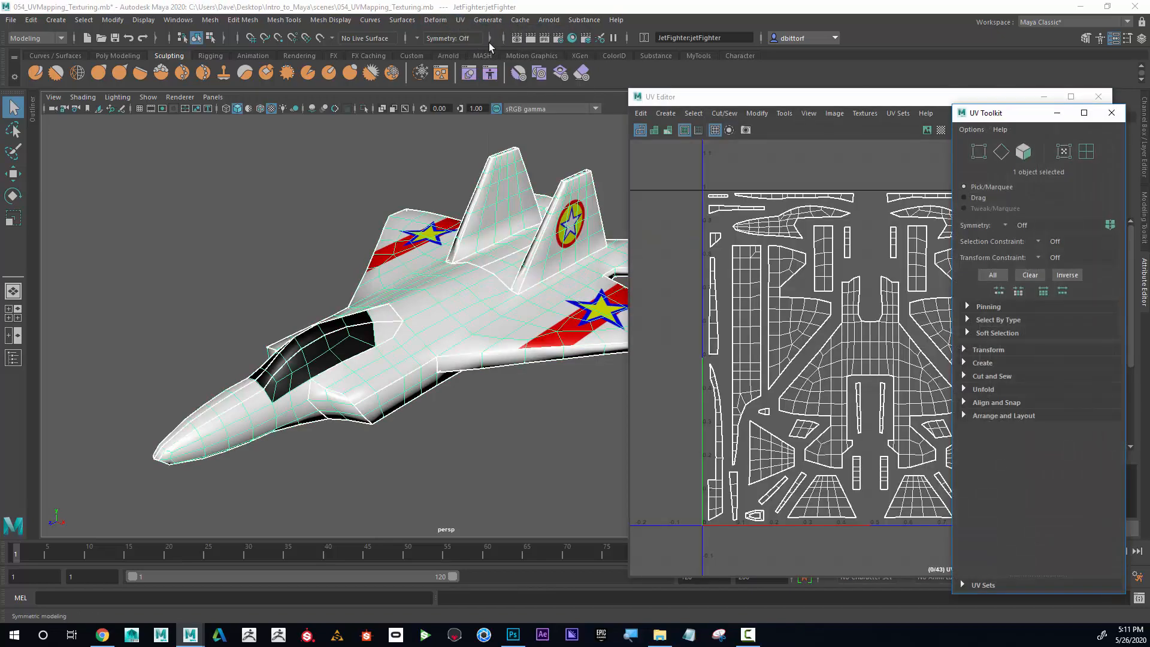
click(1118, 119)
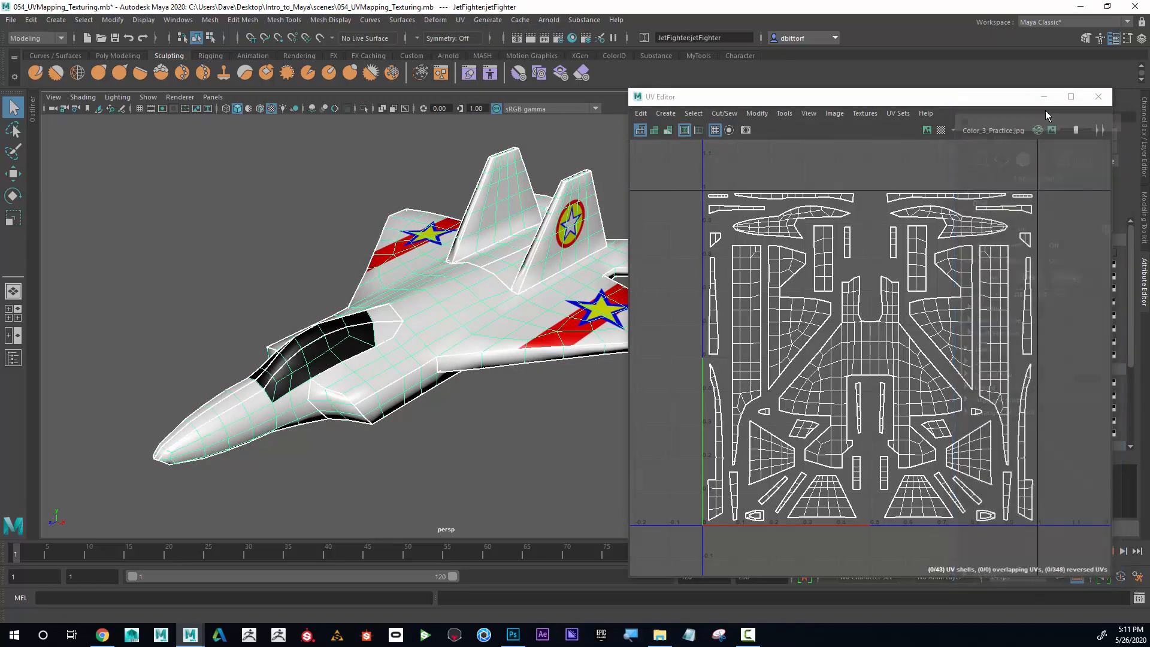
- Open the UV Snapshot options and set the image size to 4096 by 4096 pixels
click(834, 114)
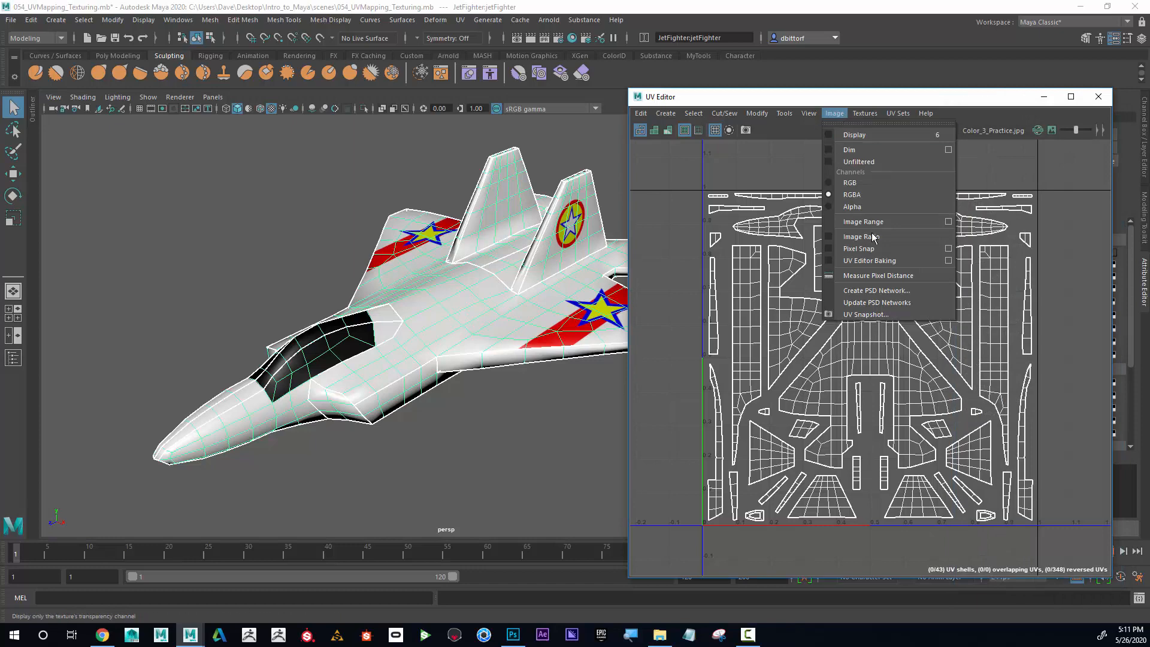
click(873, 315)
drag(301, 131, 428, 119)
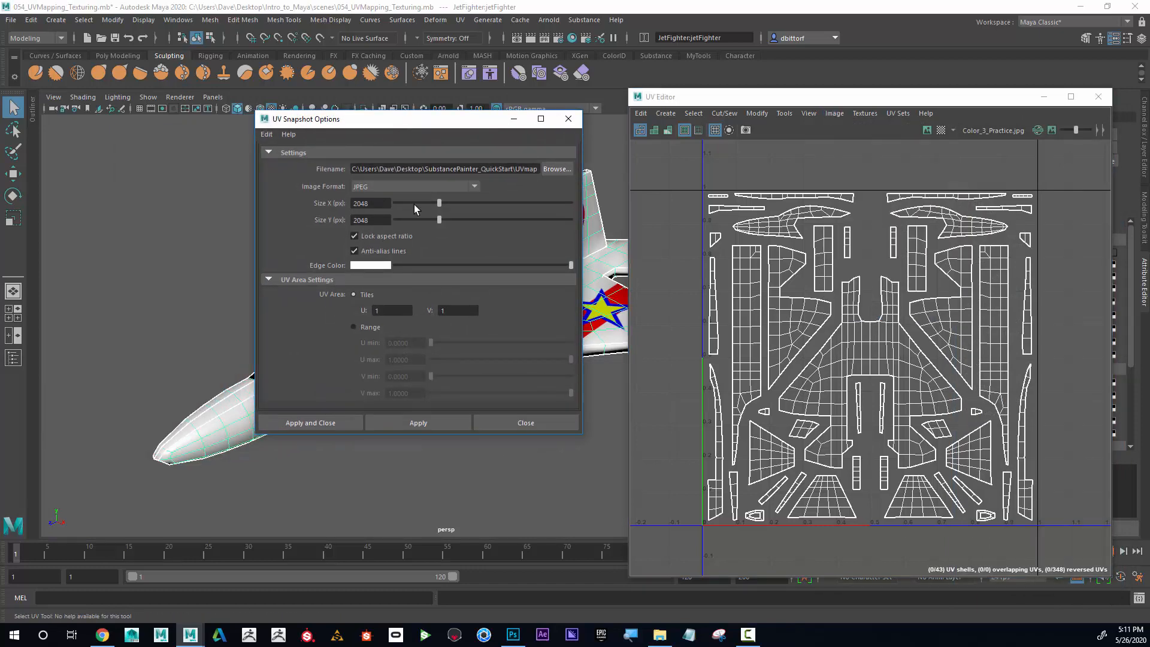
drag(384, 203, 296, 204)
click(385, 220)
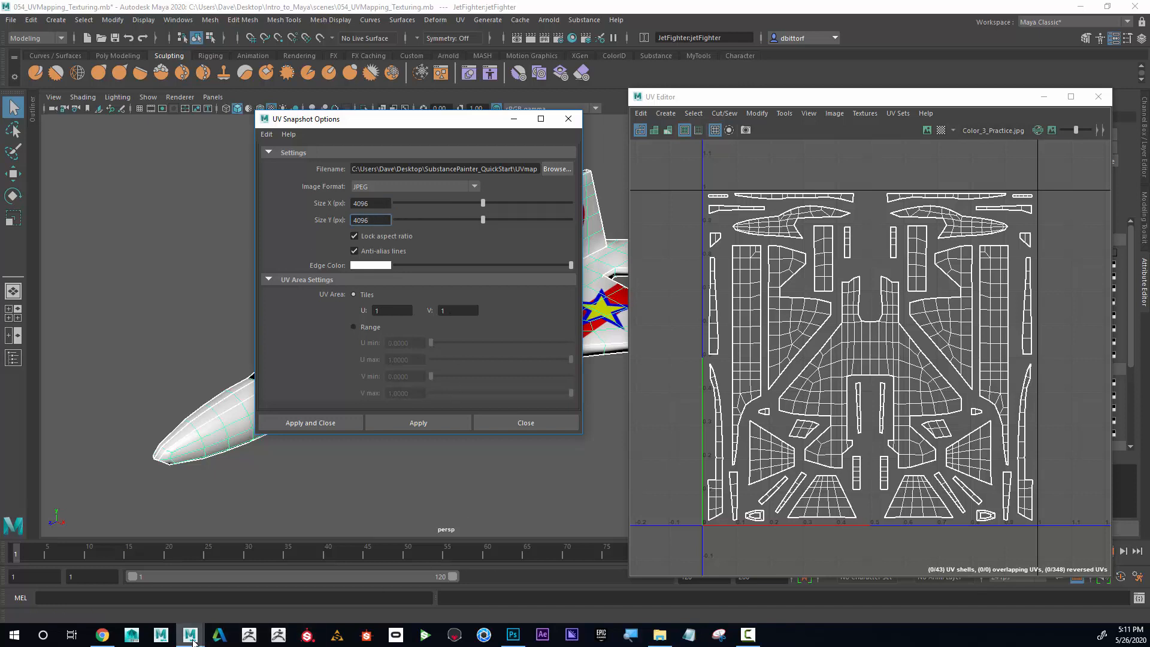
- Bring up the 051_UVMapping_Resolution scene, and switch to Photoshop to check the canvas size of Color_03_Practice.jpg
mouse_move(191, 635)
click(363, 551)
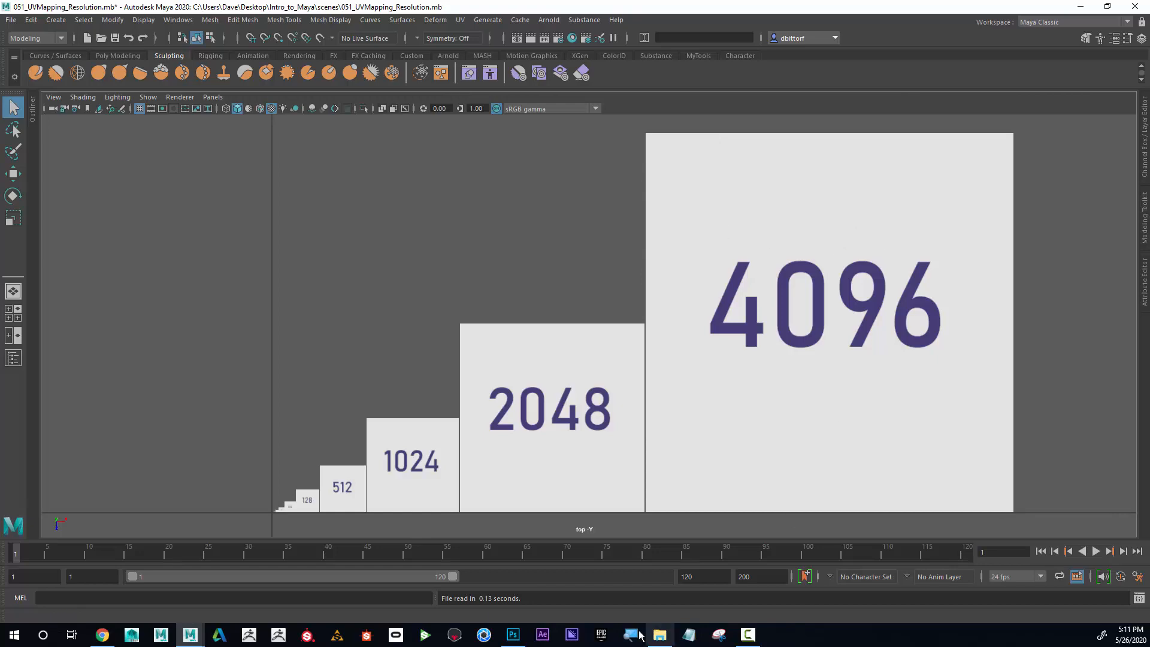
mouse_move(512, 635)
click(518, 553)
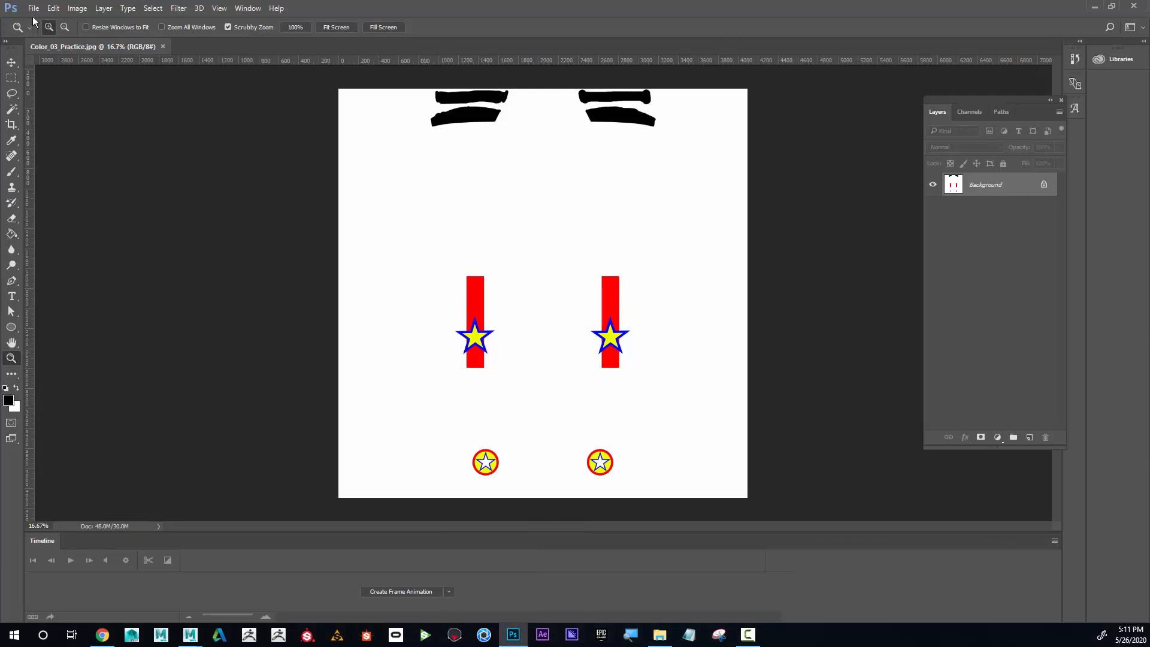
click(82, 11)
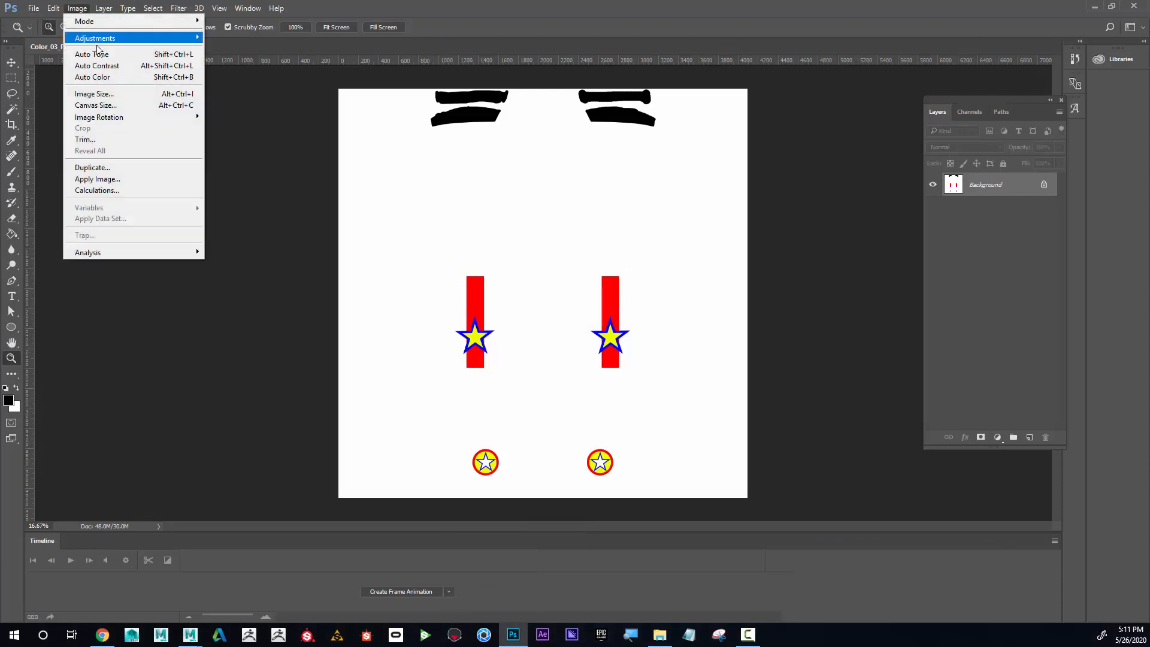
click(113, 106)
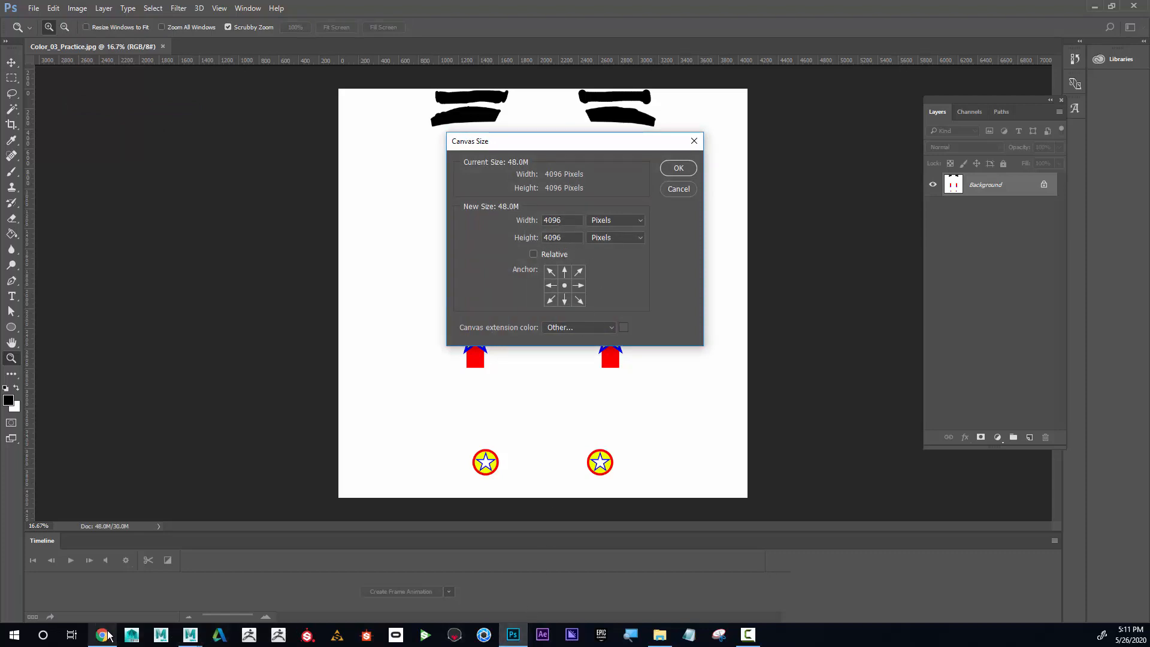
- Switch back to the 051_UVMapping_Resolution scene in Maya and compare the texture size squares from the smallest up to 4096
mouse_move(511, 636)
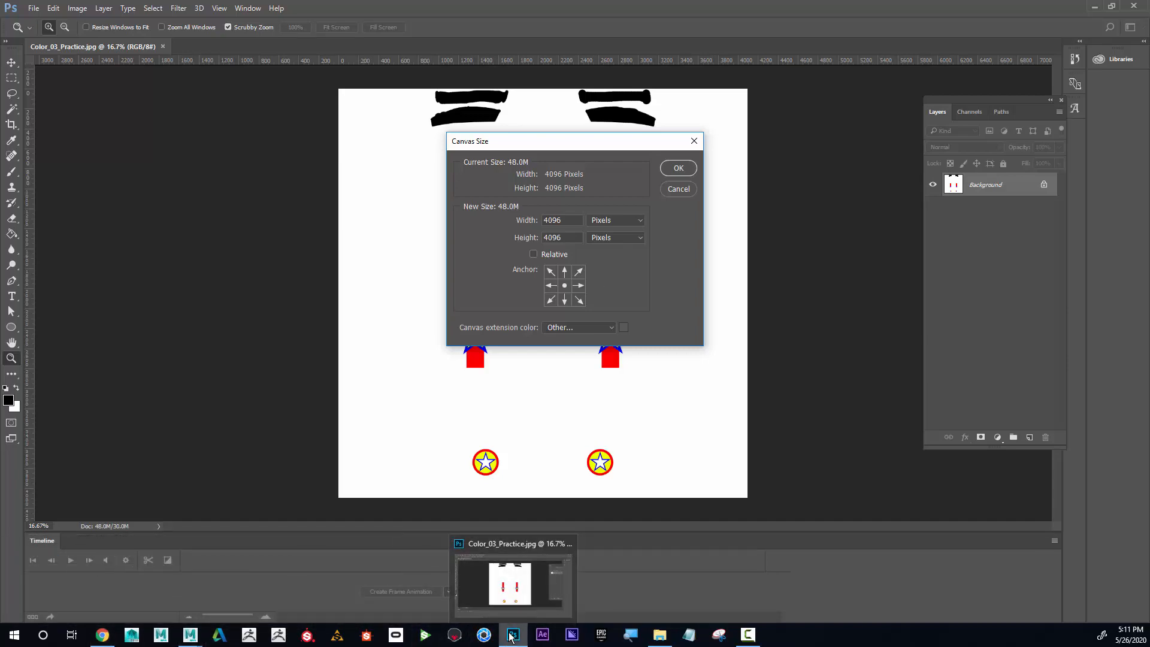
mouse_move(190, 635)
click(386, 581)
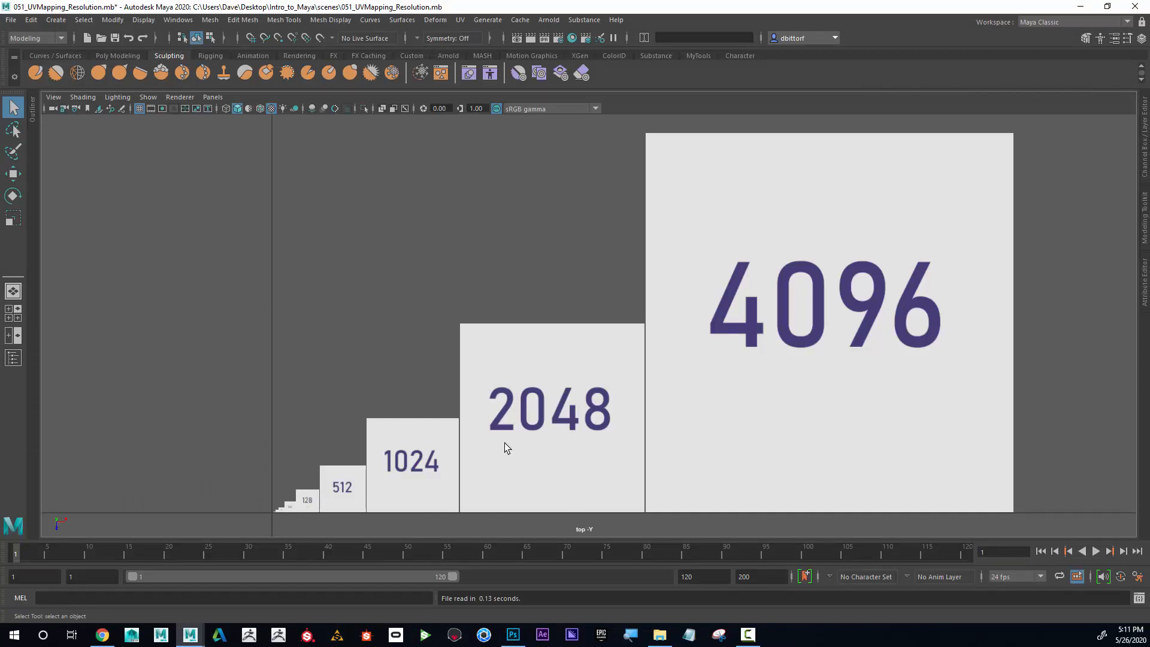
alt+middle_drag(367, 379, 664, 245)
alt+right_drag(663, 245, 946, 479)
alt+middle_drag(946, 480, 912, 300)
alt+right_drag(488, 392, 673, 280)
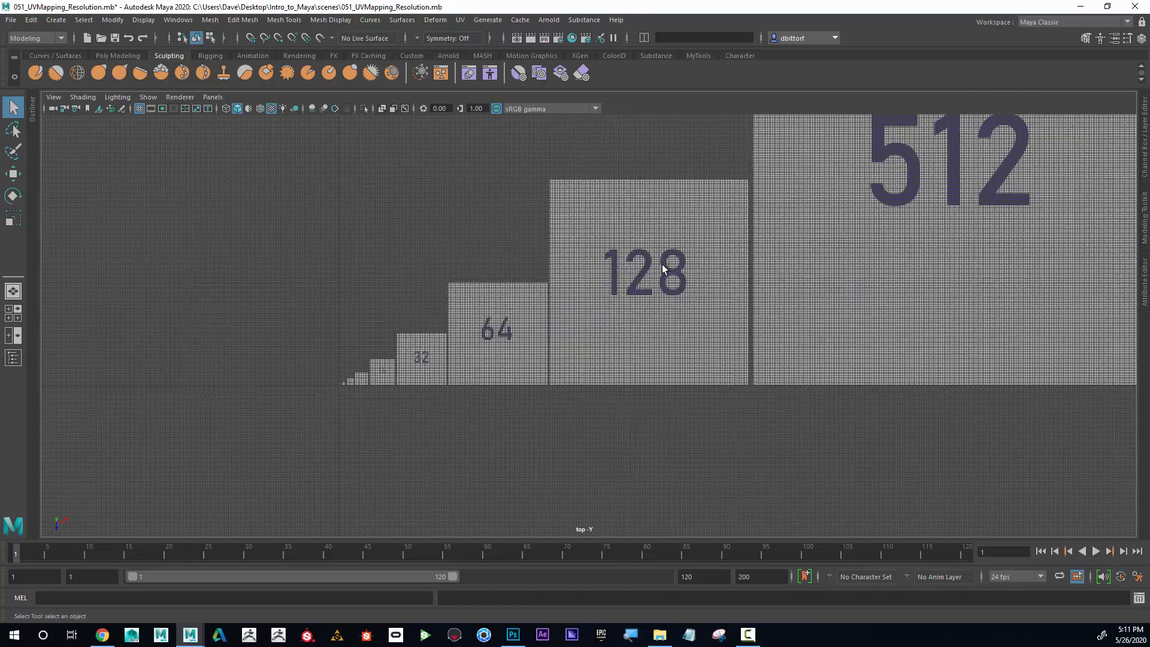
alt+right_drag(731, 337, 859, 352)
alt+middle_drag(710, 321, 686, 383)
alt+right_drag(678, 294, 197, 288)
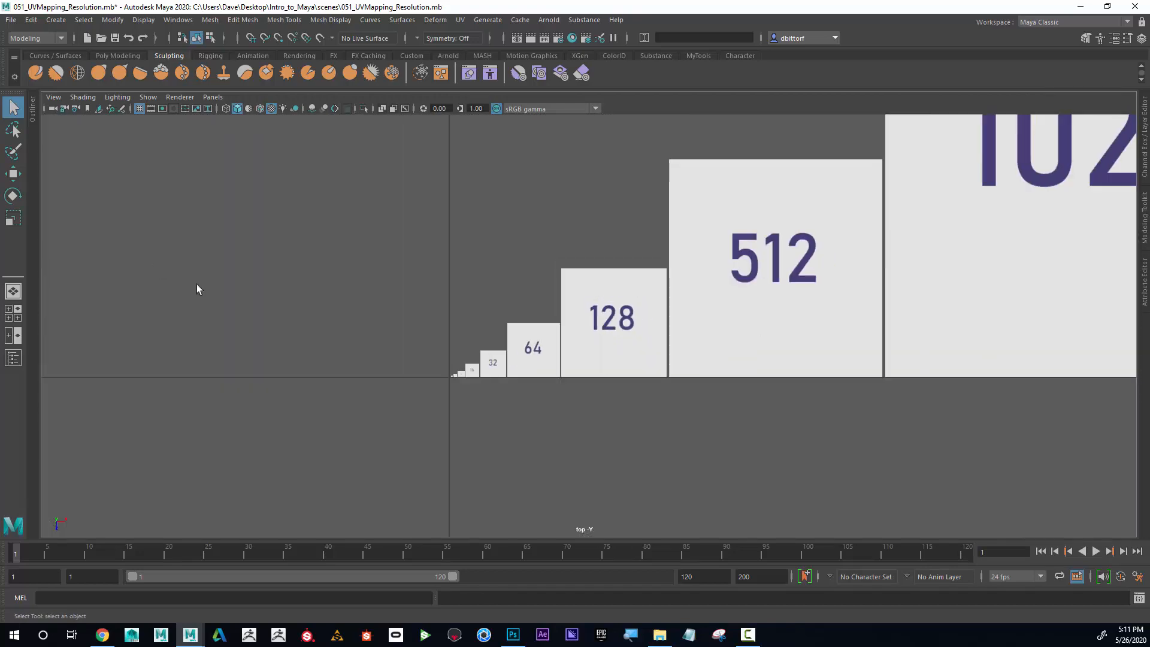
alt+right_drag(1042, 281, 785, 280)
alt+middle_drag(784, 279, 468, 402)
alt+right_drag(605, 406, 510, 398)
alt+middle_drag(729, 336, 727, 421)
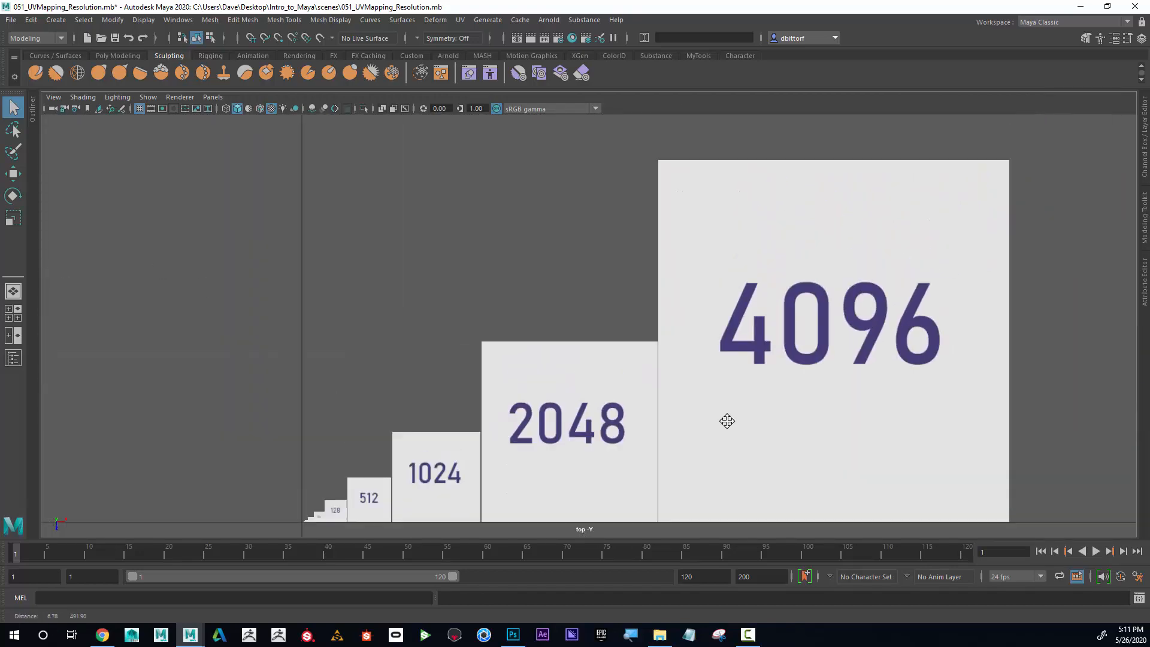
alt+right_drag(727, 421, 635, 434)
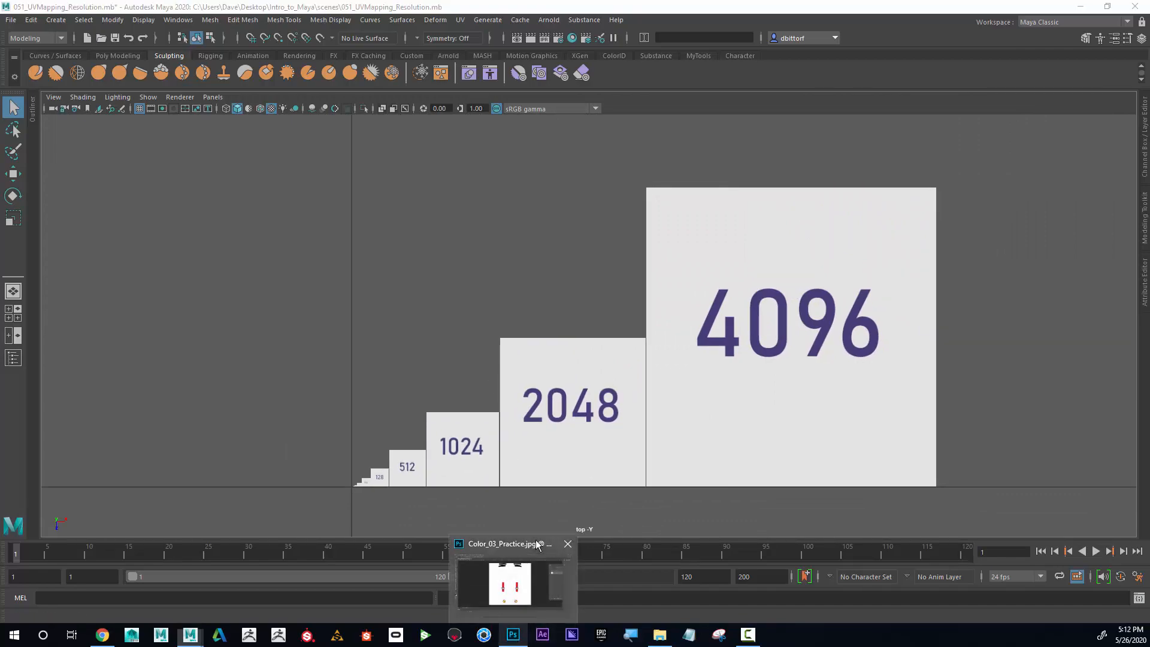
- Return to Photoshop, dismiss the canvas size settings, and resize the image to 128 by 128 pixels
click(514, 635)
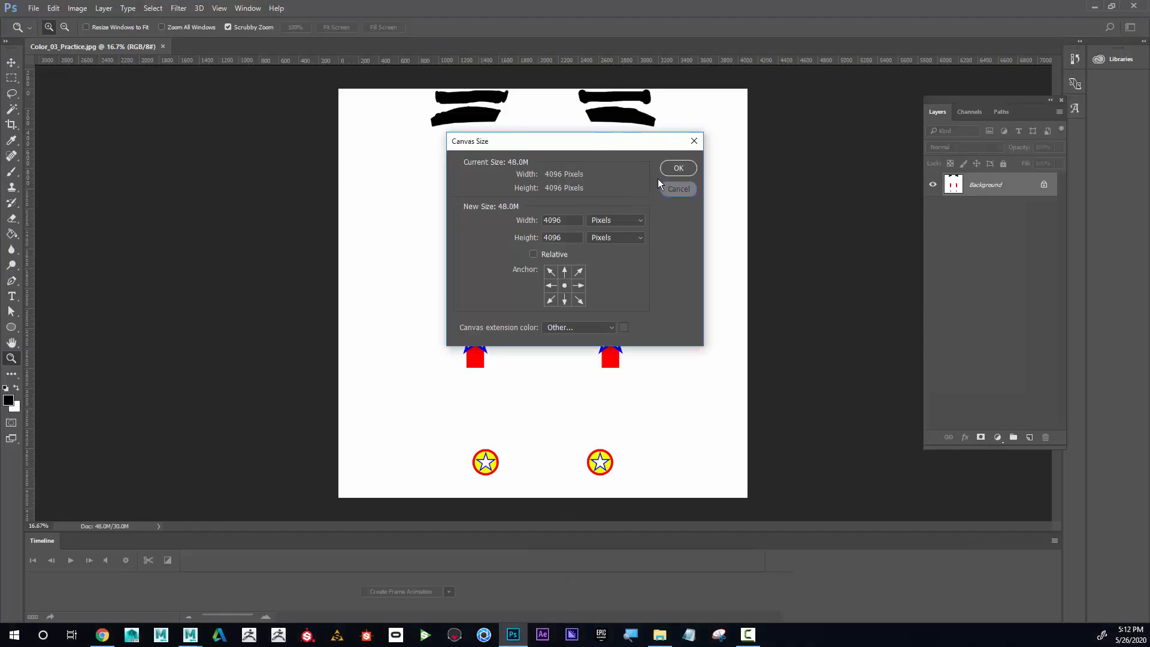
click(679, 189)
click(78, 8)
click(94, 94)
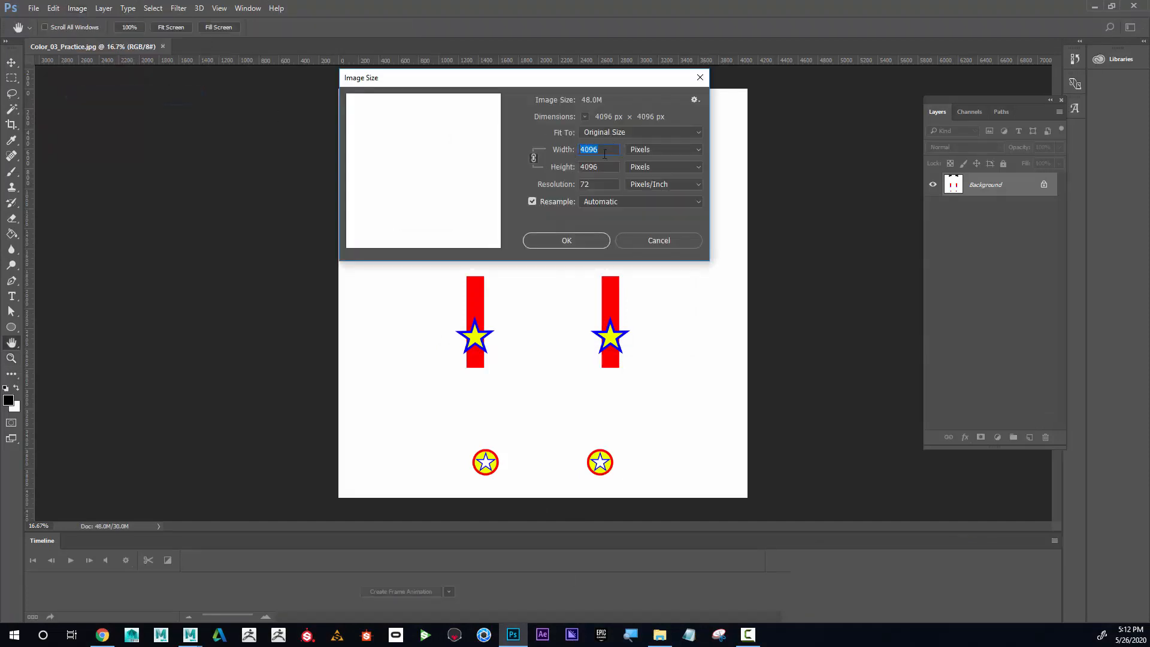
text(128)
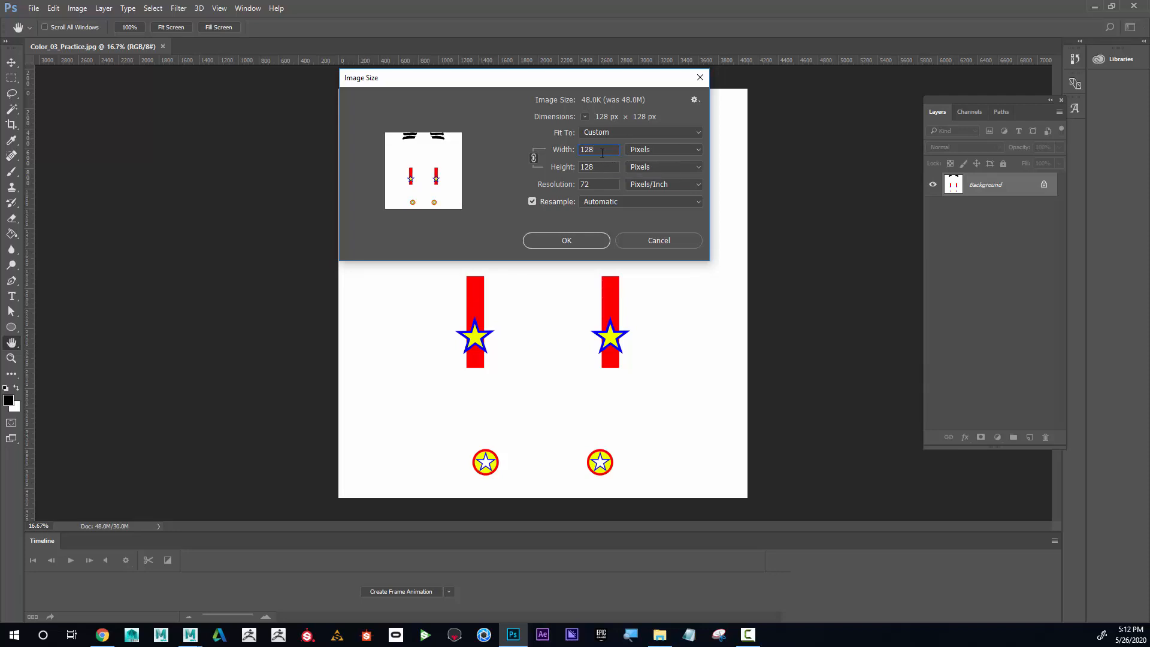
click(566, 240)
- Check the canvas size of the resized image without changing it
key(z)
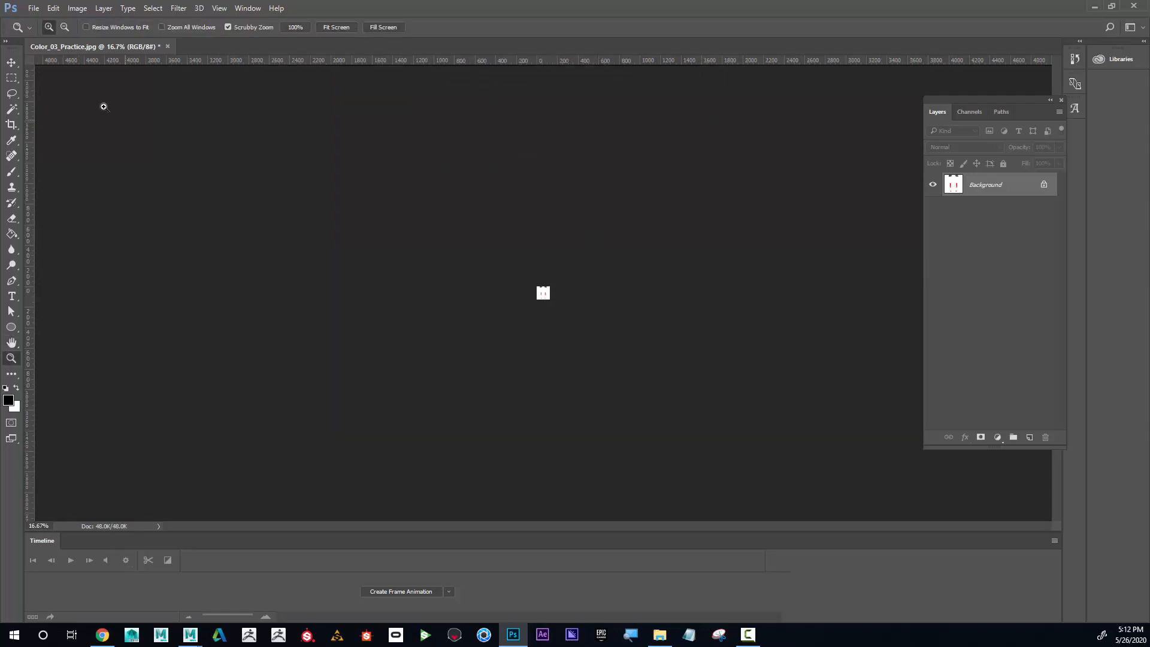
click(86, 12)
click(99, 106)
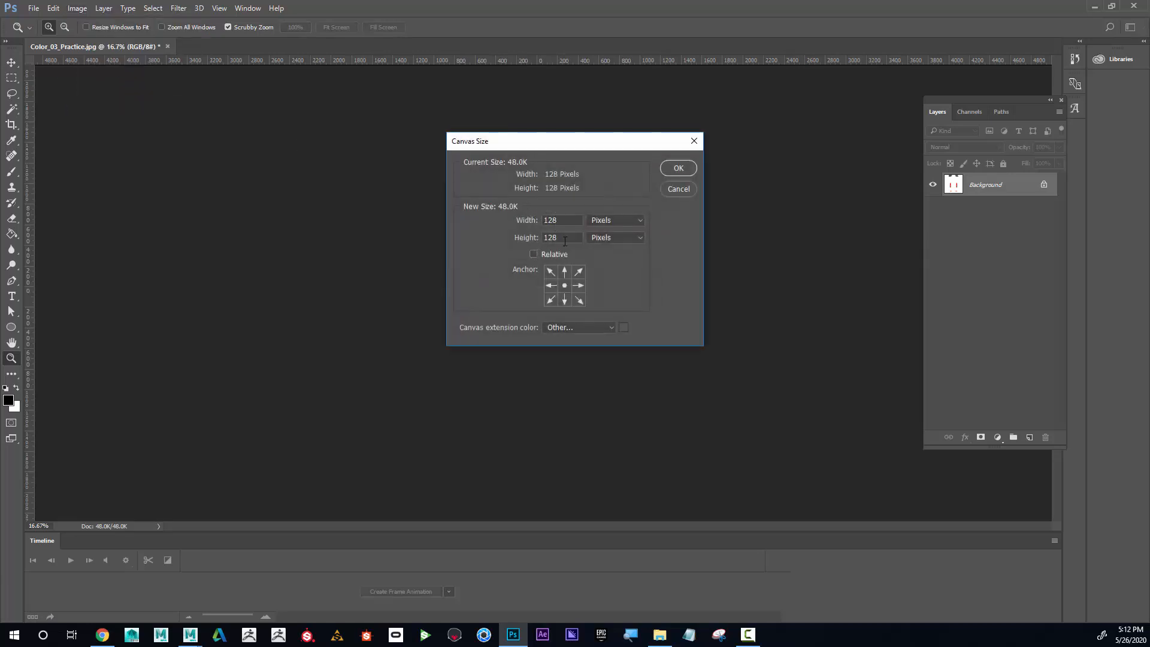
click(679, 189)
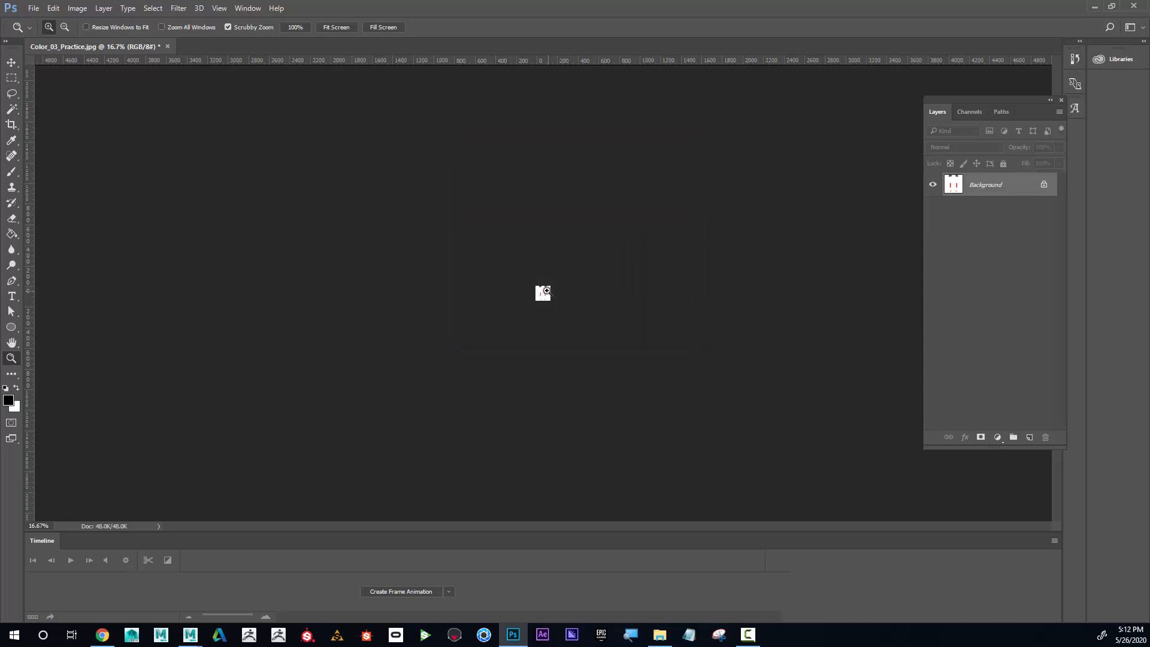
- Examine the pixels of the star on the red stripe up close, and return to a view of the whole image
click(542, 290)
click(542, 291)
click(543, 290)
click(543, 292)
click(543, 293)
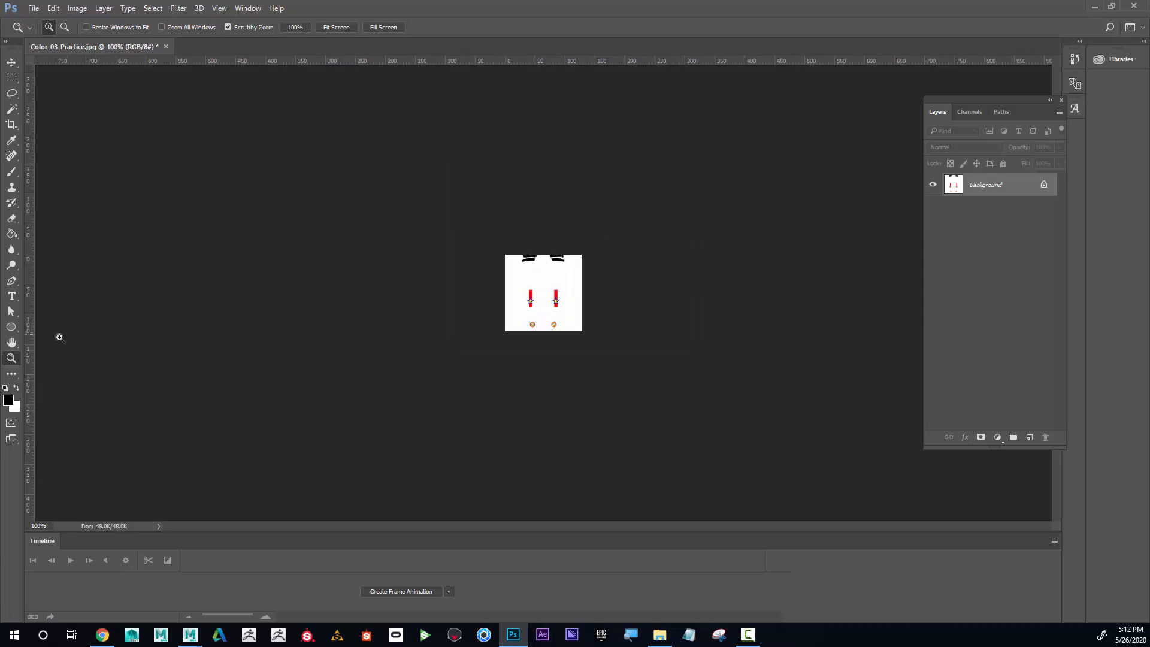
click(542, 303)
click(543, 305)
click(542, 304)
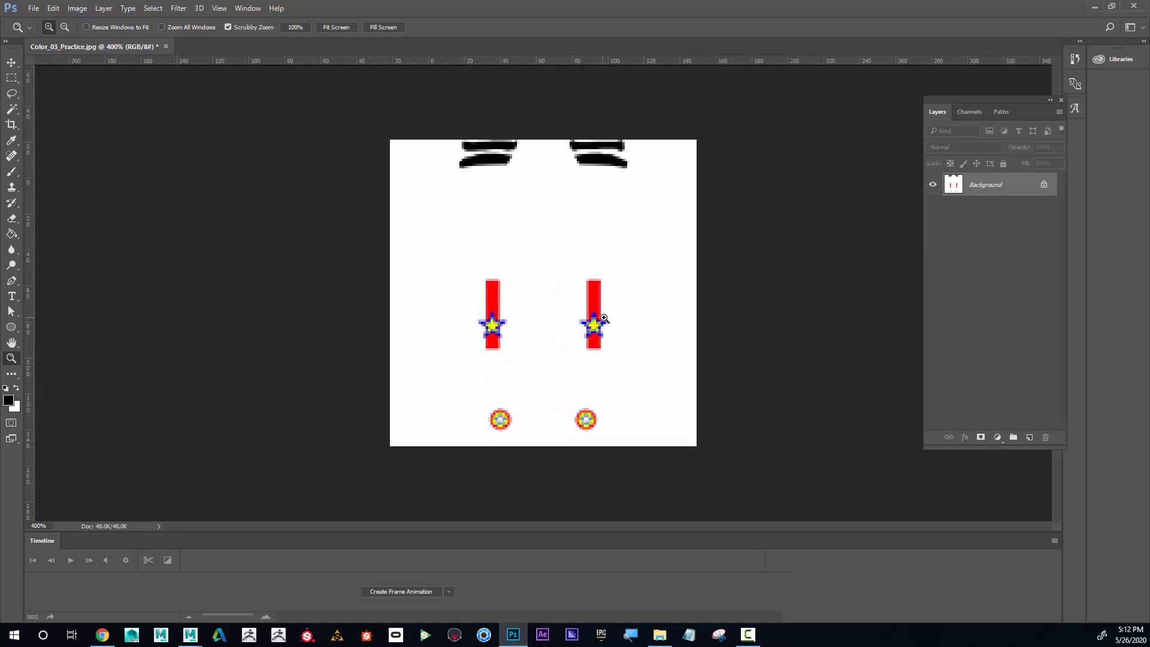
click(581, 306)
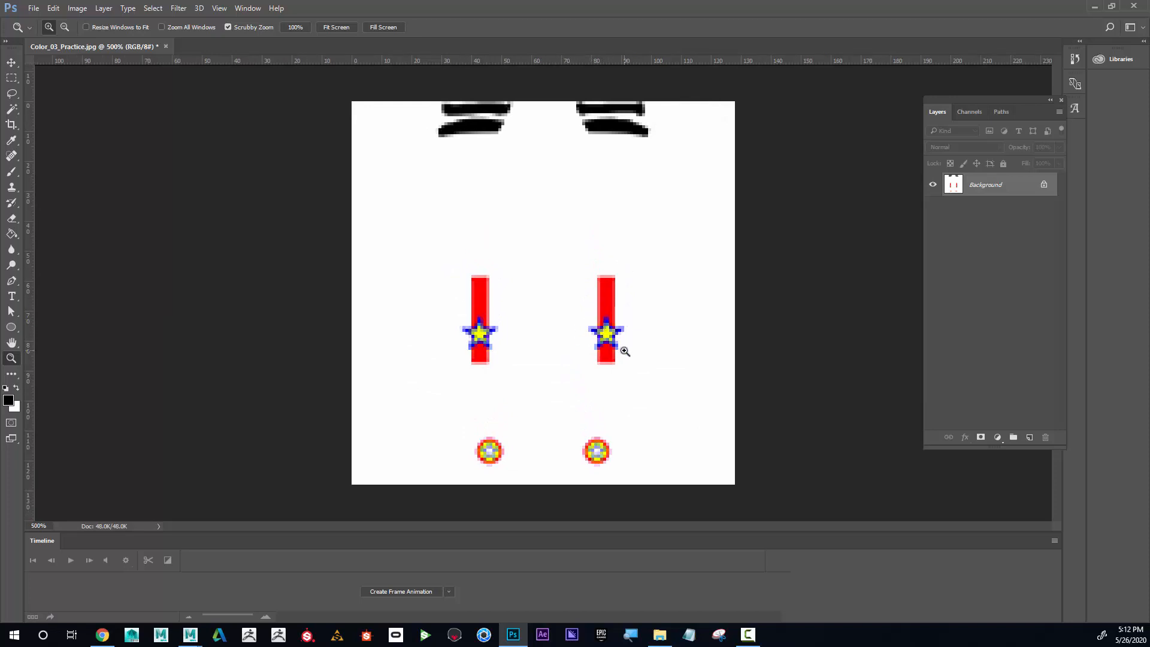
click(613, 336)
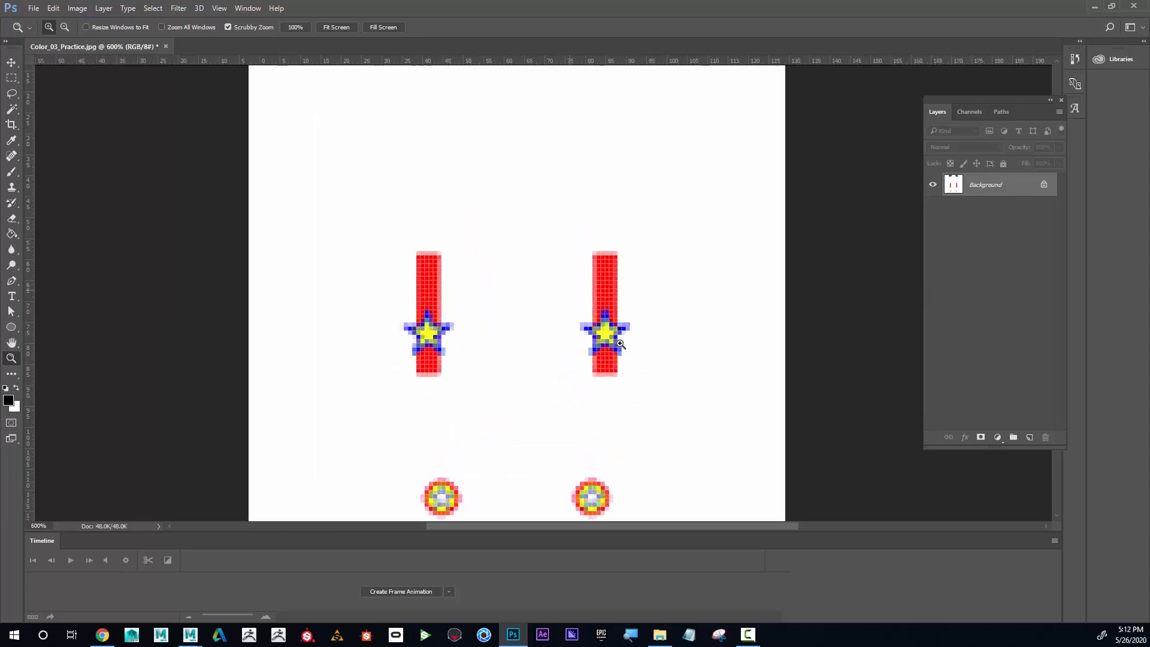
drag(620, 343, 599, 299)
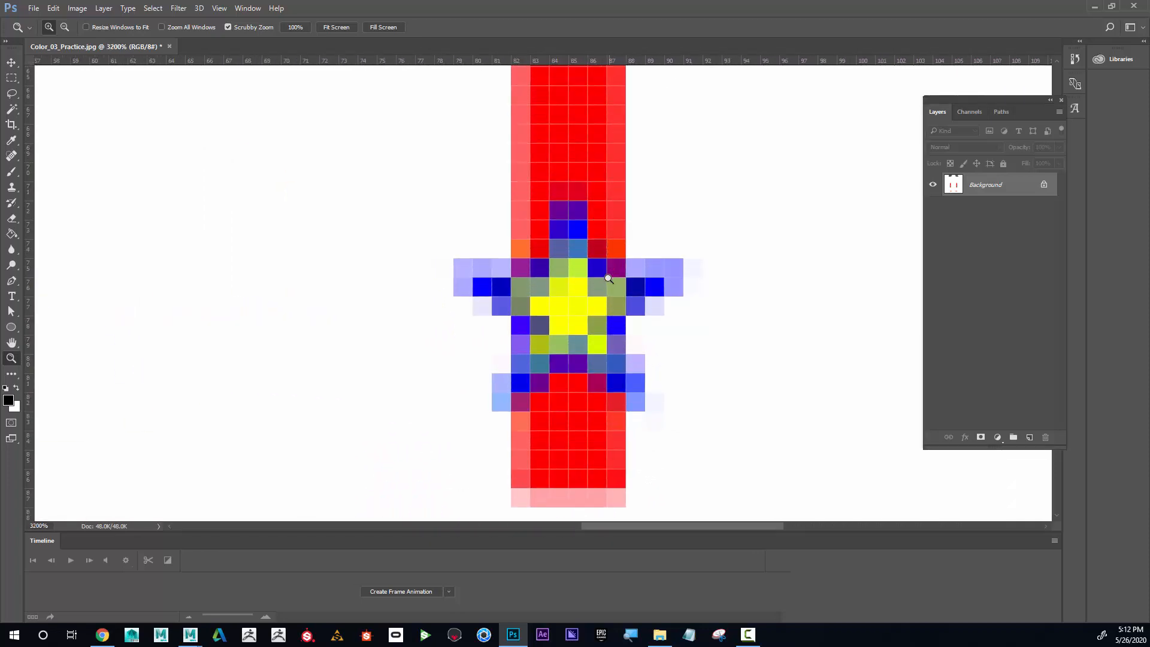
alt+click(610, 376)
alt+click(609, 375)
alt+click(610, 375)
alt+click(609, 375)
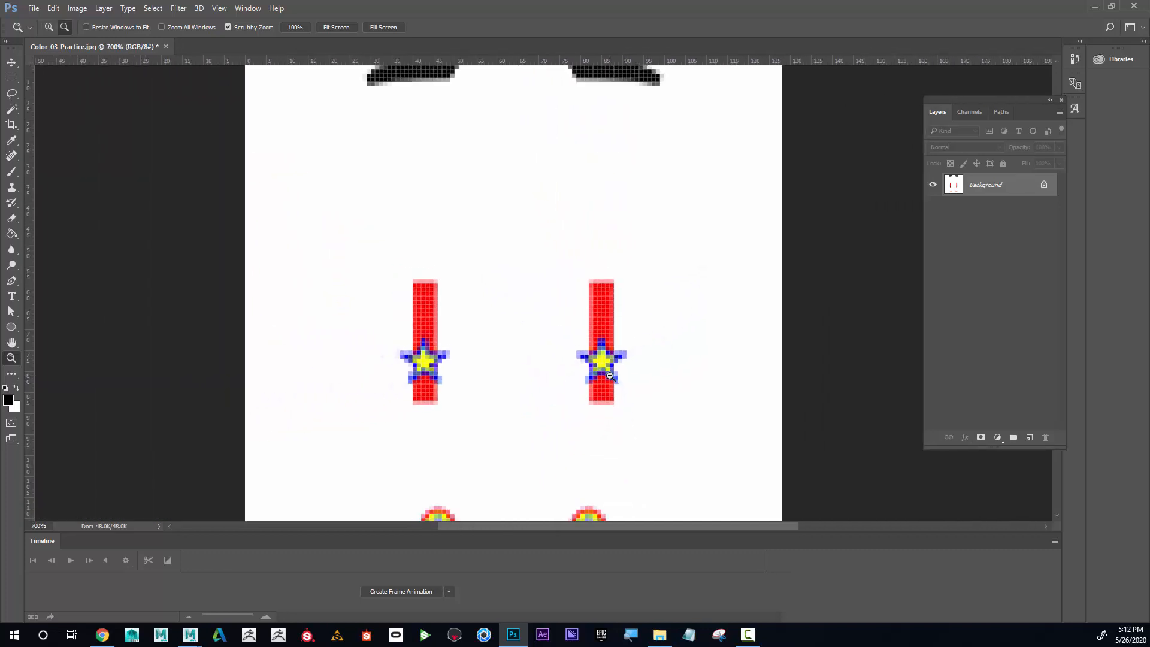
alt+click(610, 377)
alt+click(565, 340)
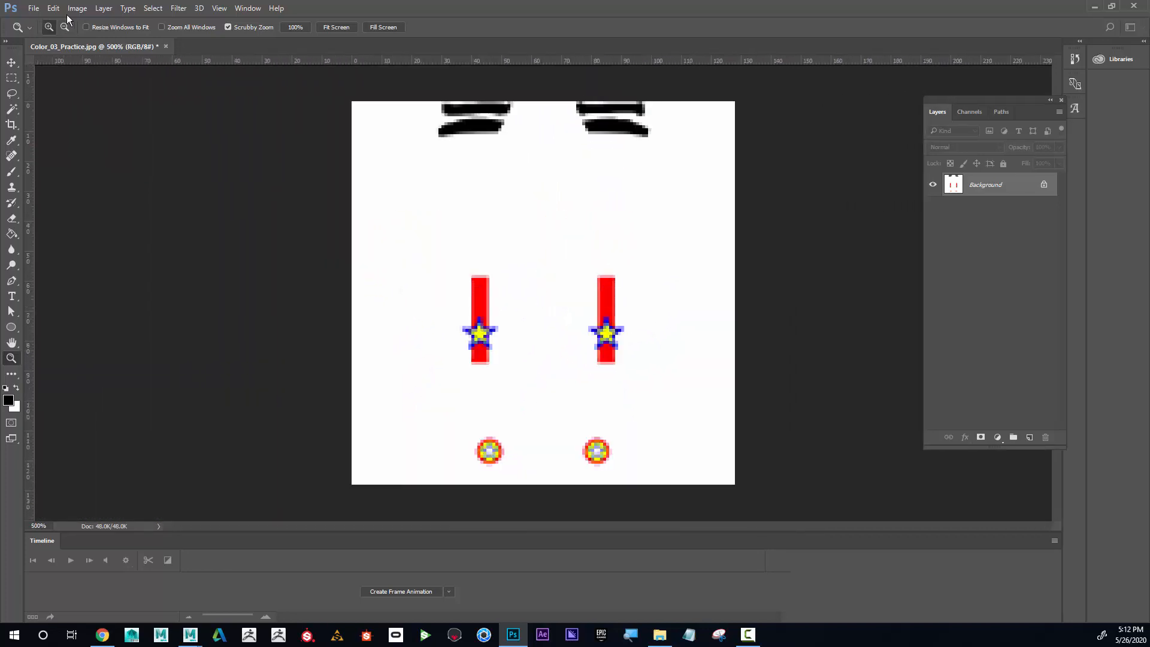
- Save the image as the JPEG Color_04_Practice in the sourceimages folder, replacing the existing file and accepting the JPEG options
click(33, 8)
click(96, 141)
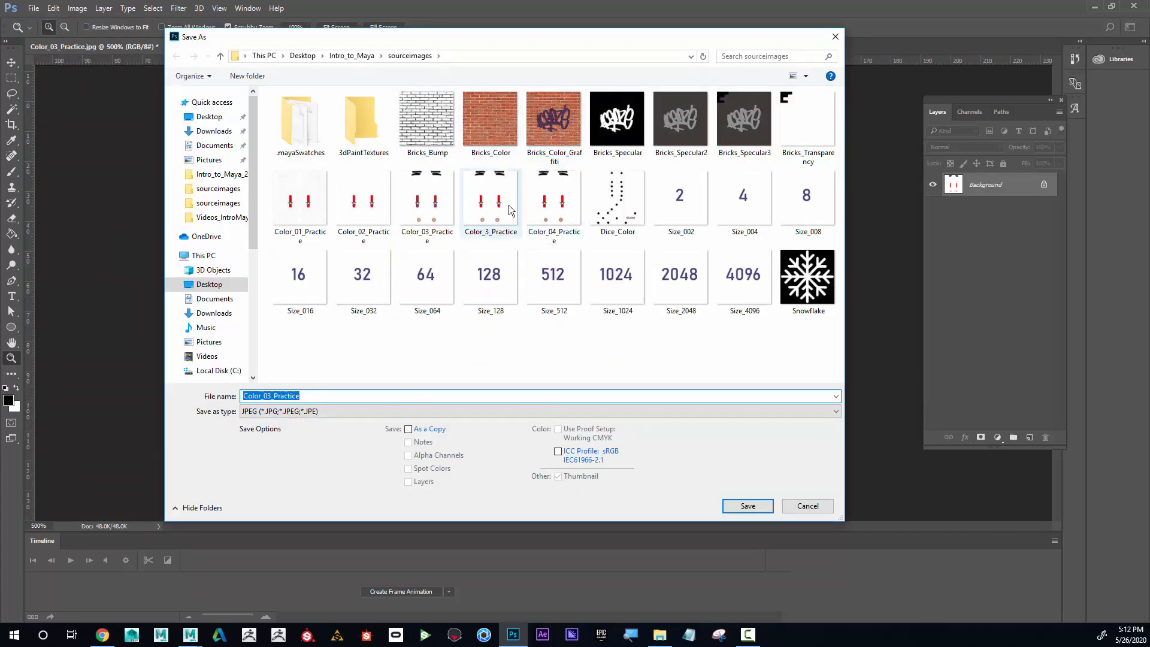
click(547, 206)
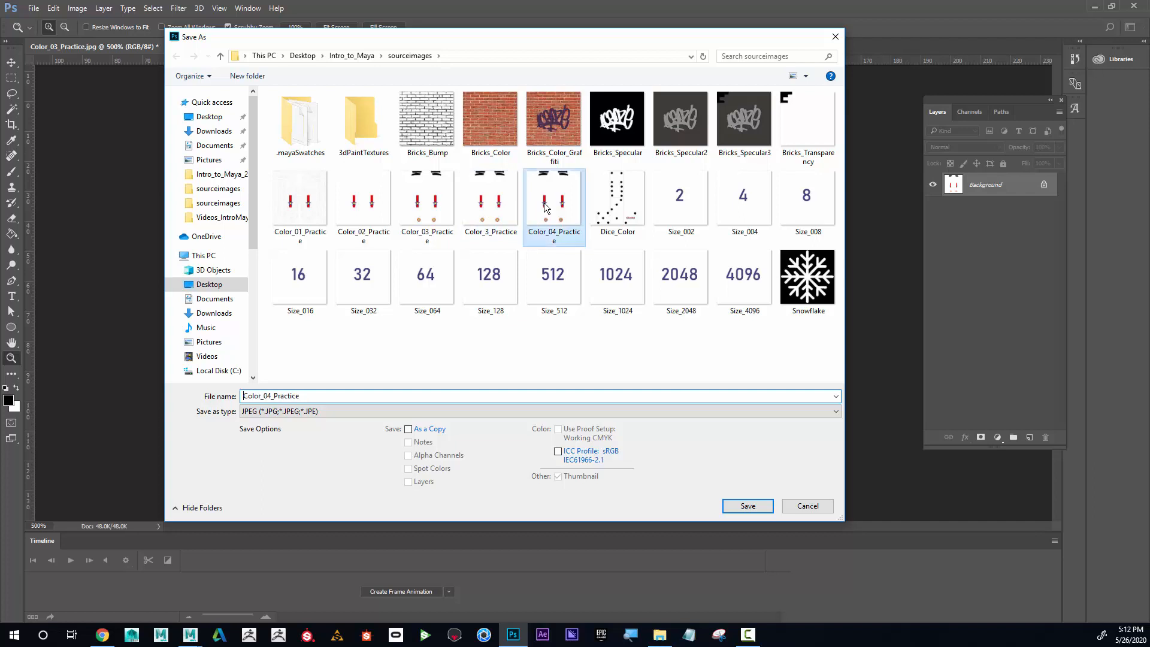
double_click(272, 397)
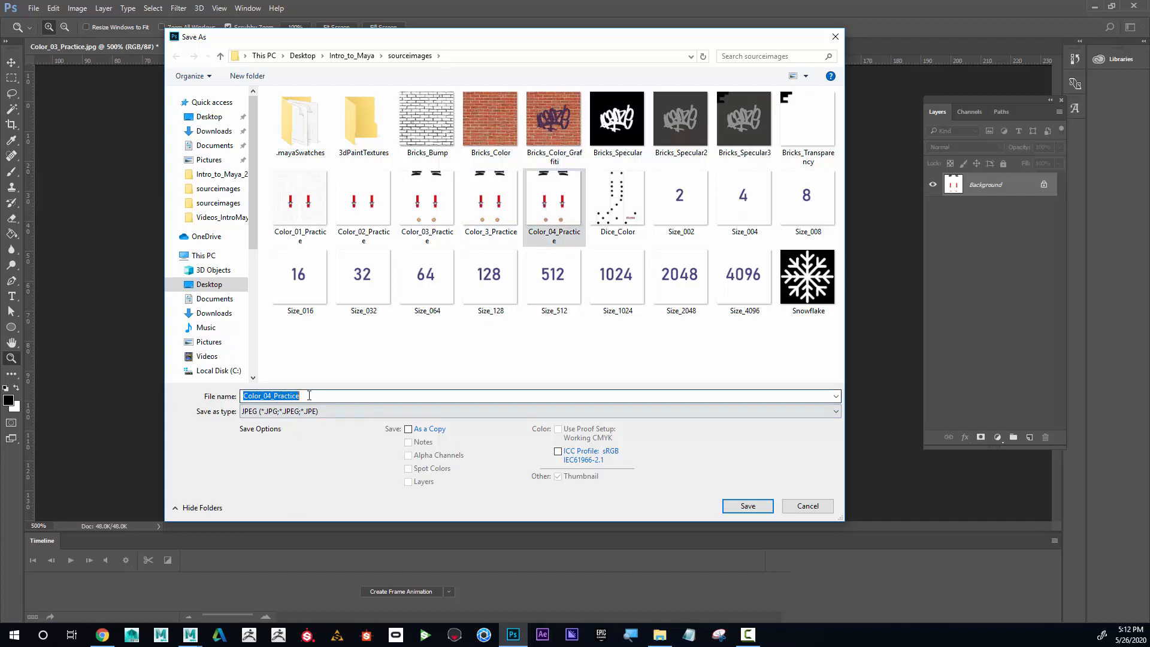
click(748, 507)
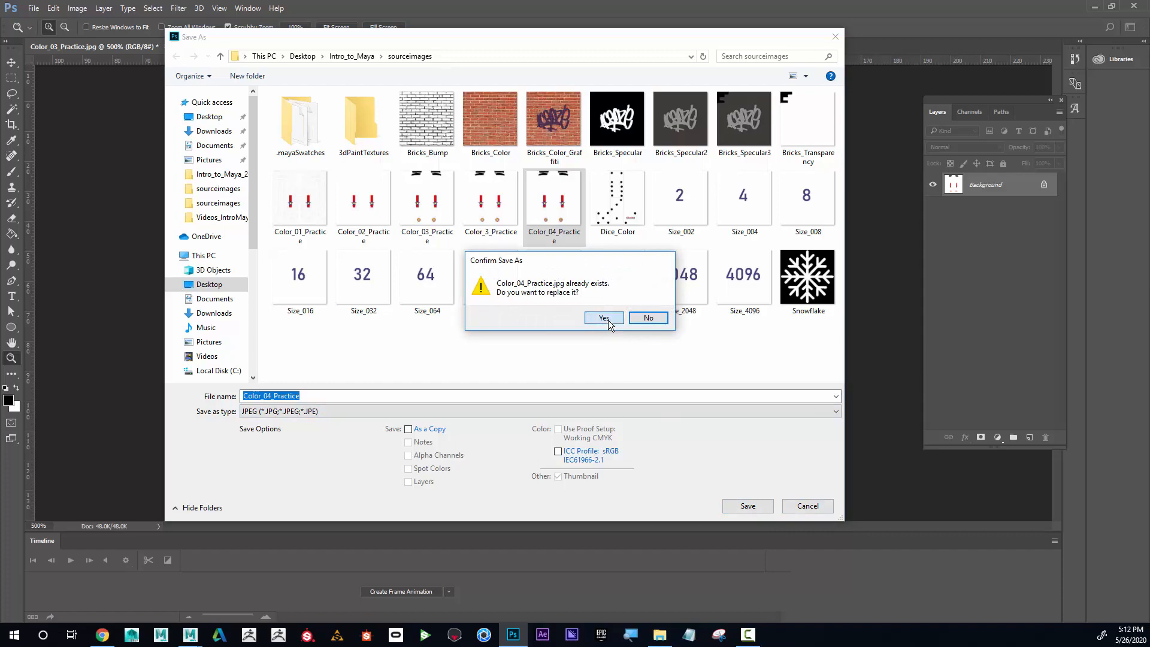
click(603, 318)
click(640, 175)
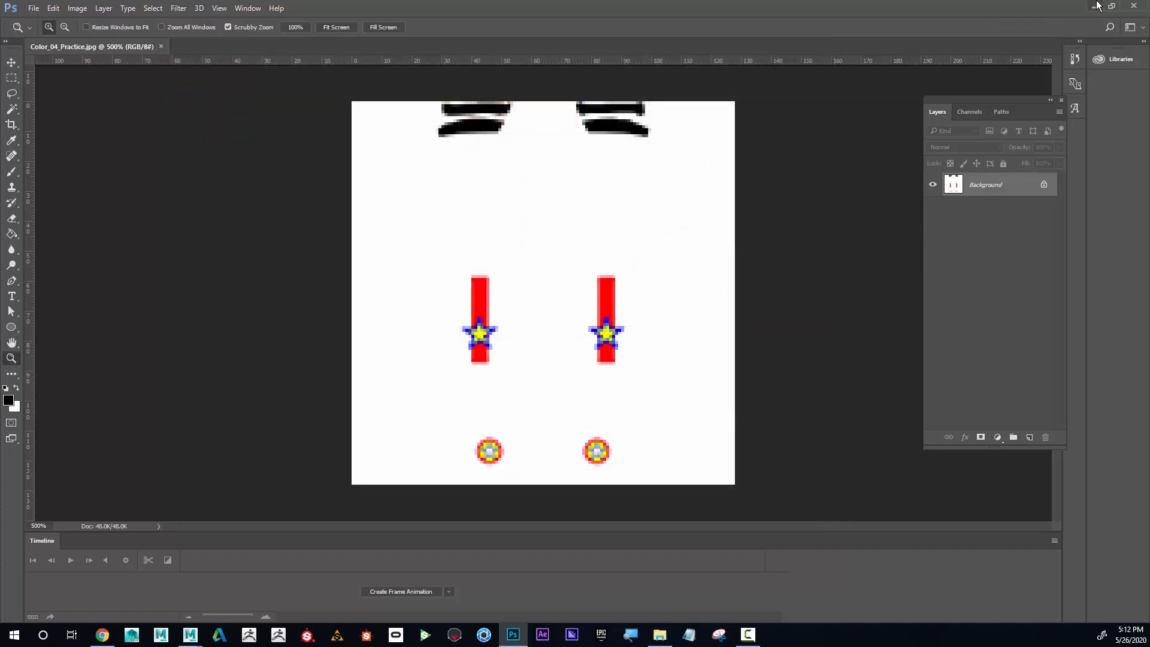
- Switch to the 054_UVMapping_Texturing scene in Maya and close the UV Snapshot Options and the UV Editor
click(1095, 6)
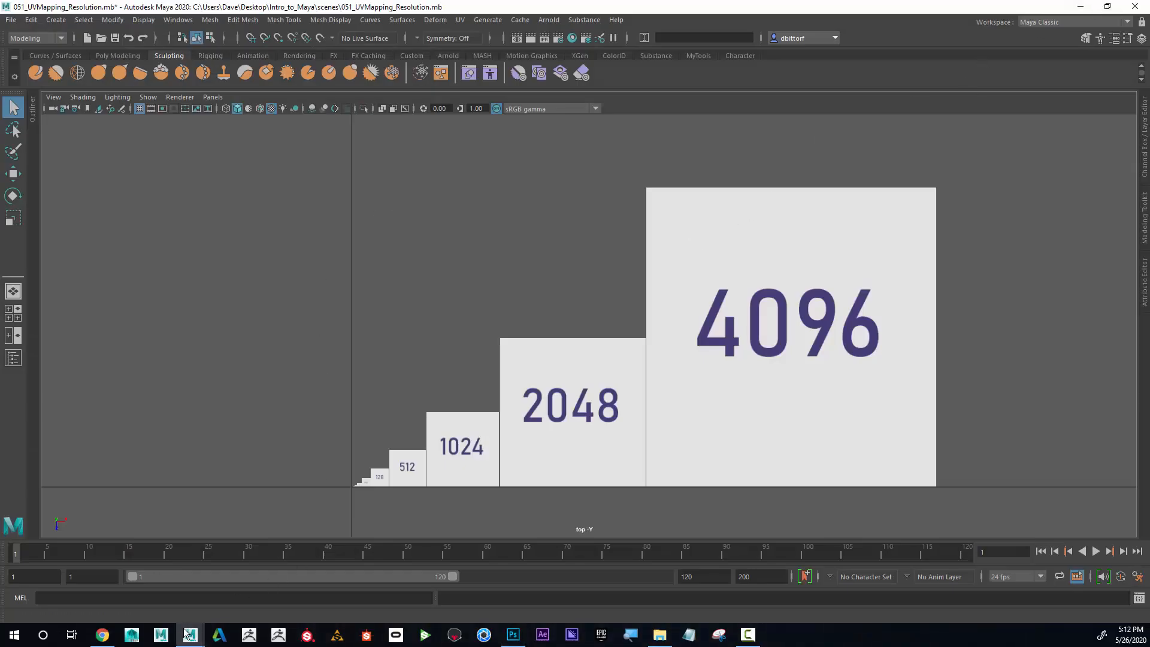
mouse_move(190, 635)
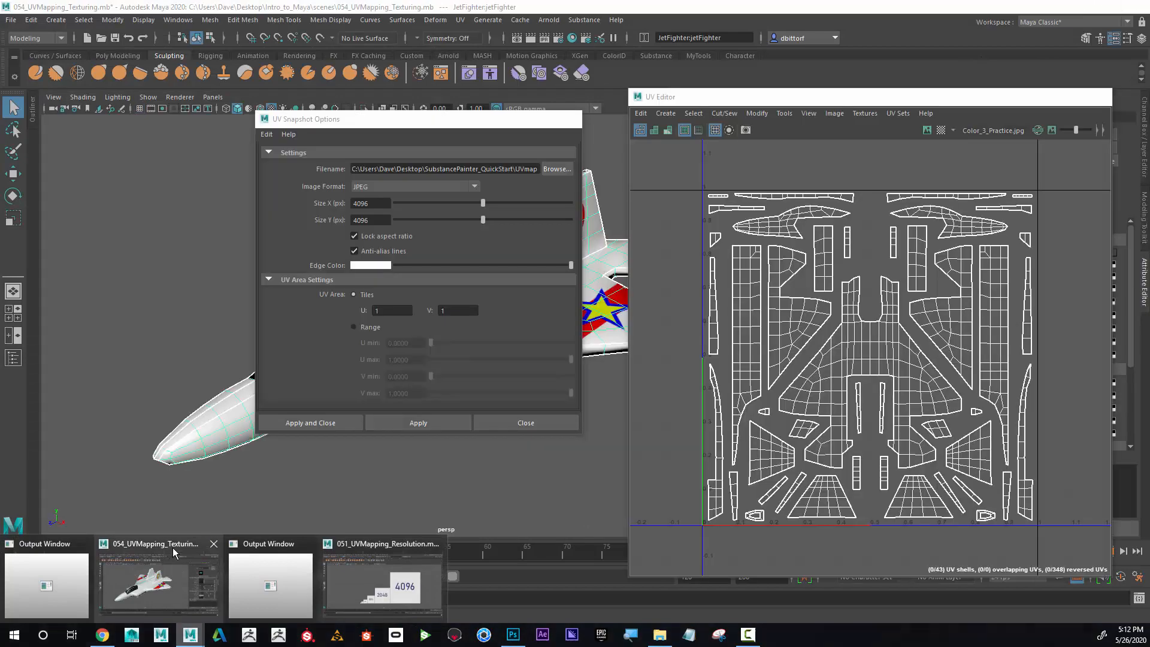
click(172, 547)
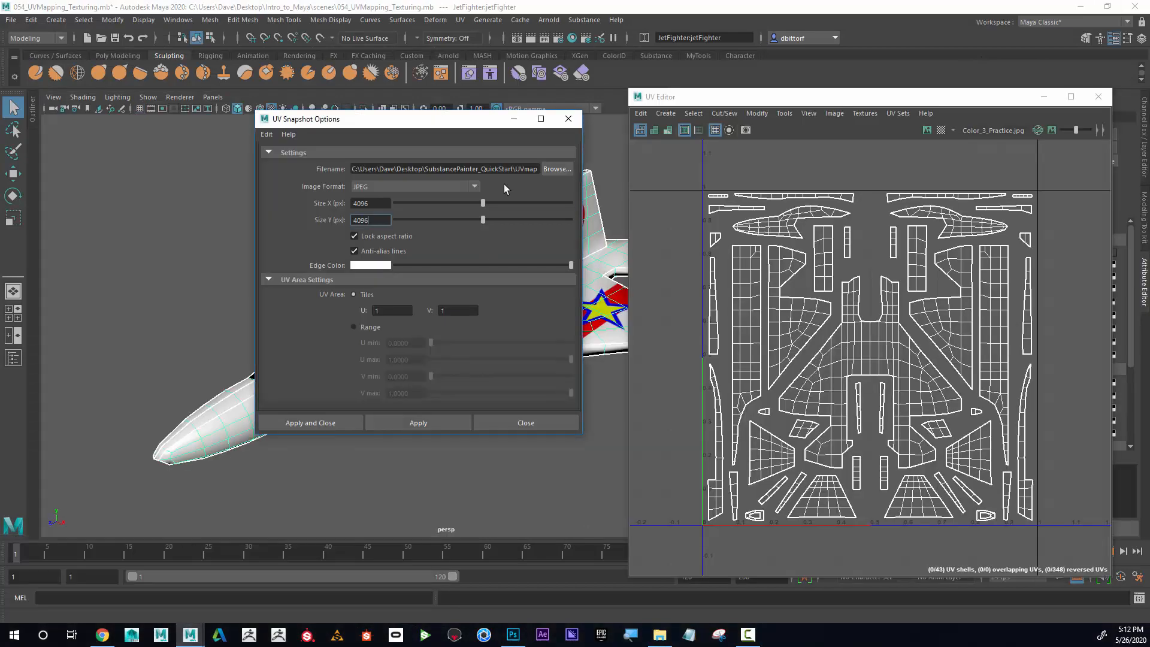
click(568, 119)
click(1084, 103)
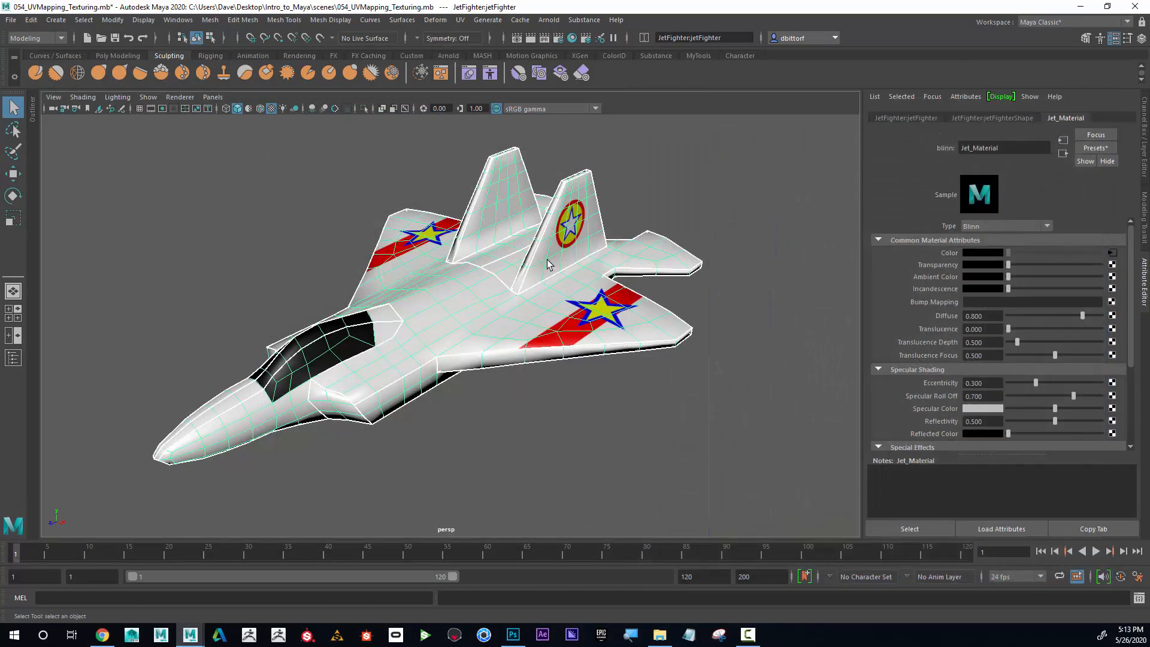
- Open the jet fighter's Jet_Material attributes and go to the file texture connected to its color
right_drag(547, 260, 580, 553)
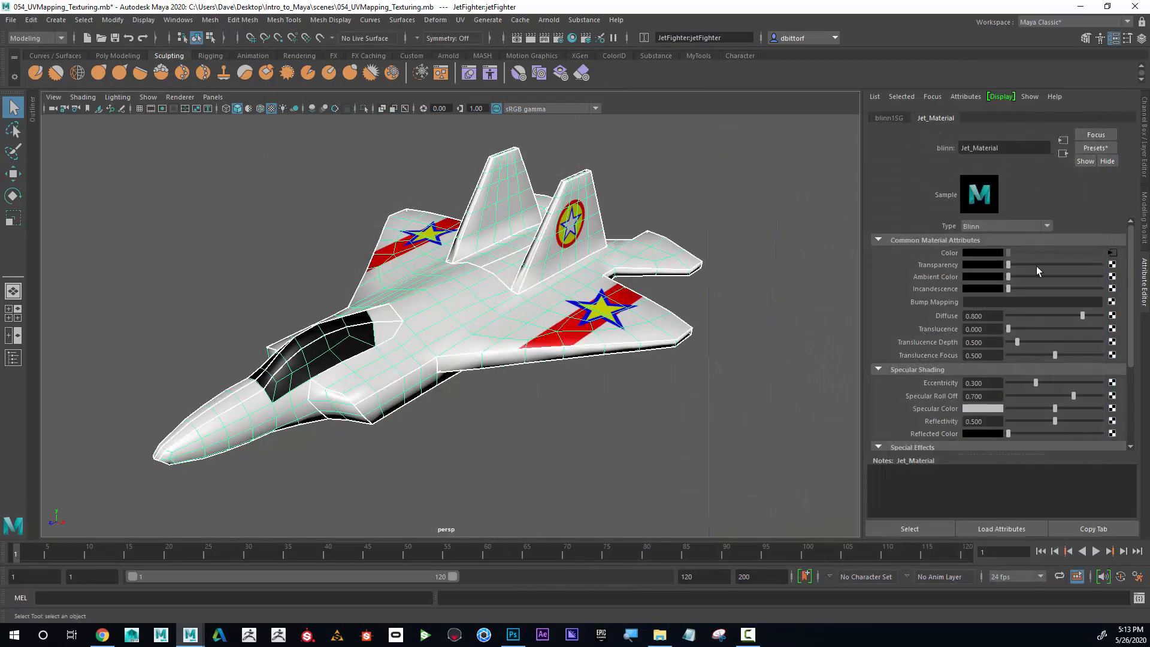
click(1112, 254)
right_drag(501, 309, 506, 590)
click(1112, 253)
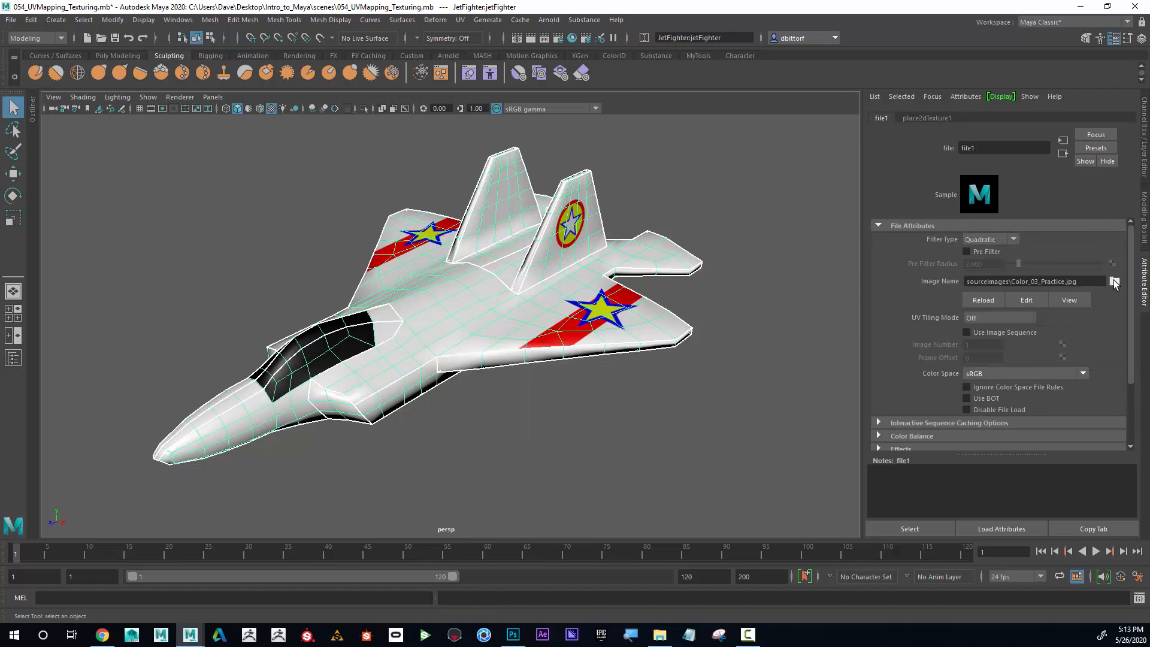
- Replace the file texture's image with Color_04_Practice.jpg from the sourceimages folder
click(1114, 282)
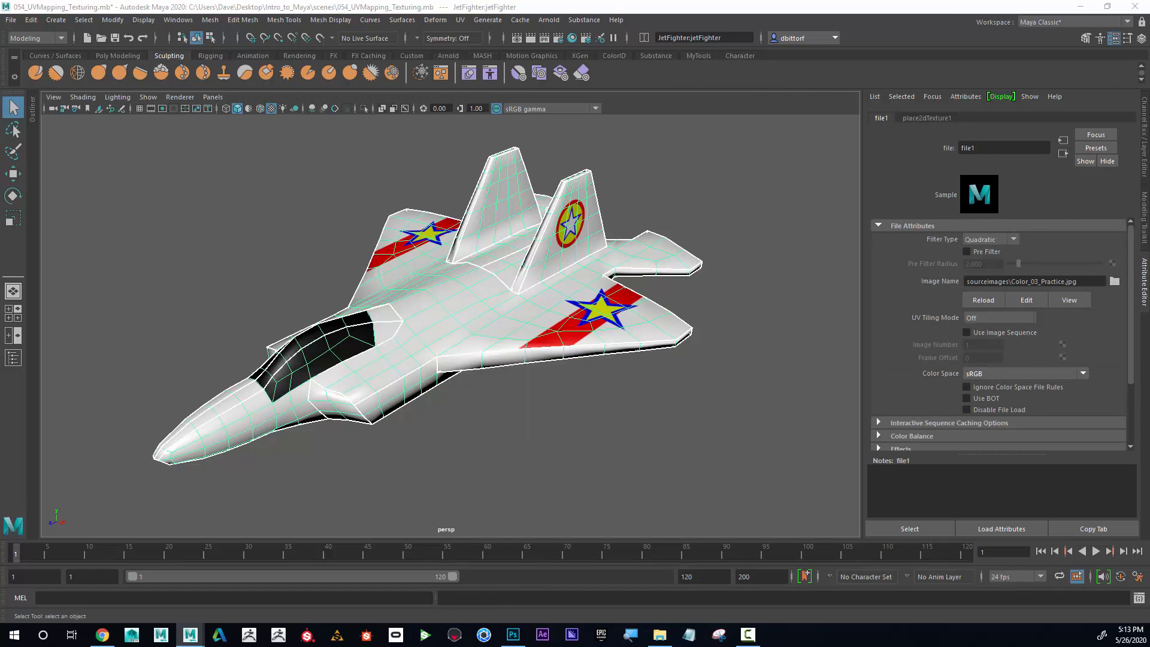
drag(657, 133, 595, 127)
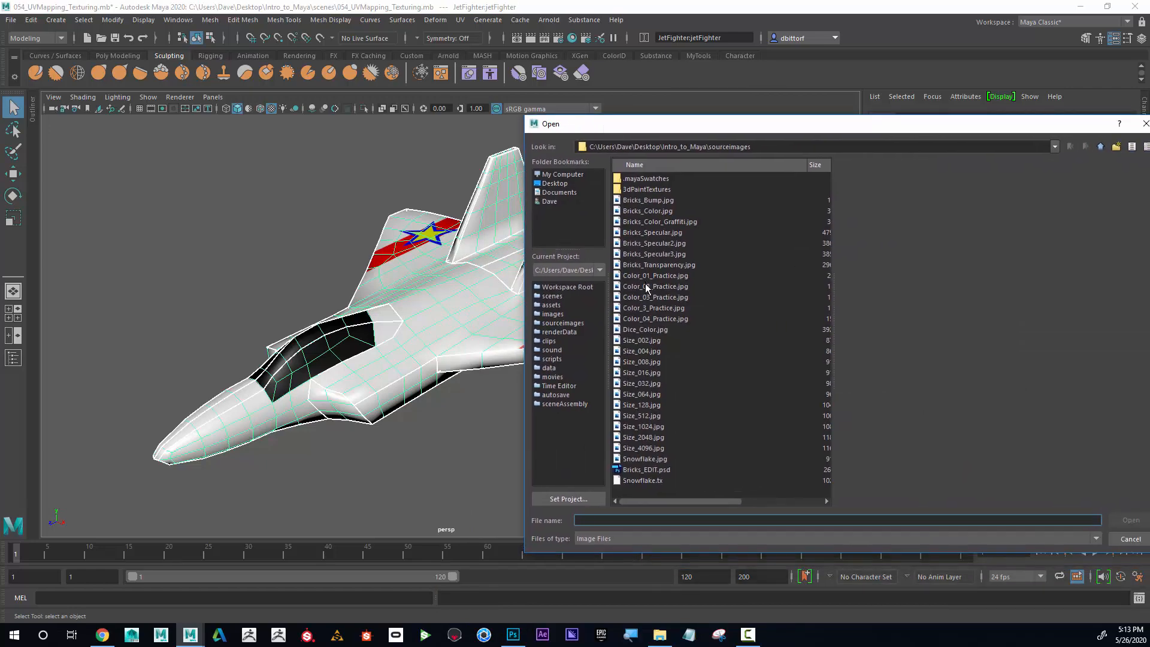
click(645, 318)
drag(786, 127, 615, 110)
click(975, 499)
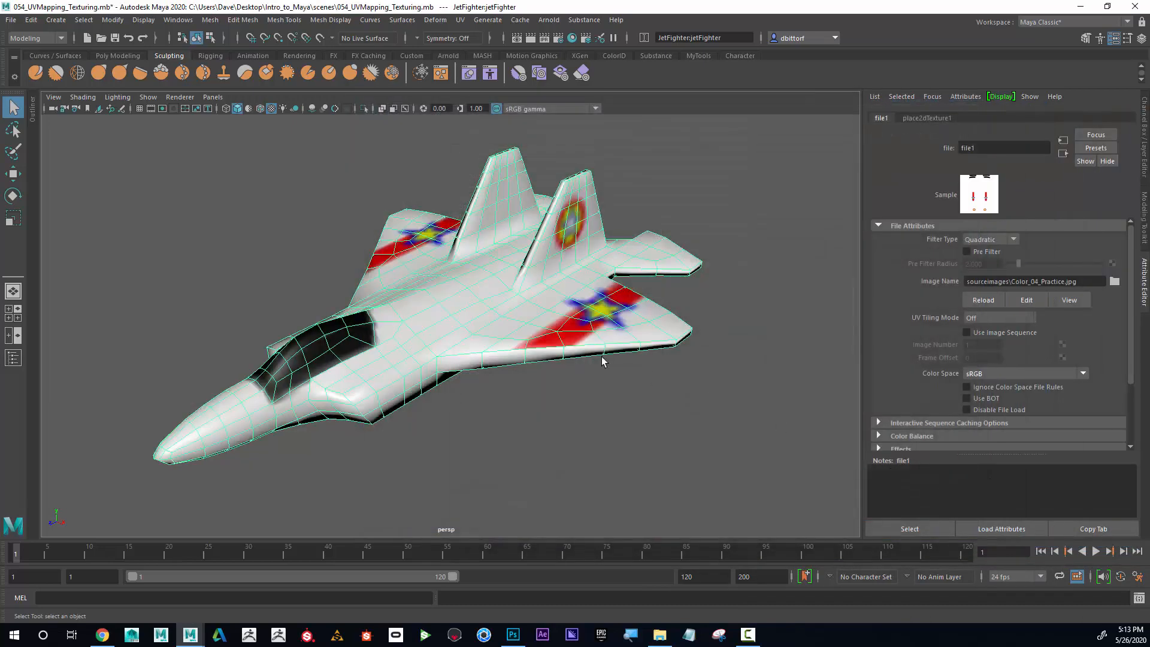
- Deselect the jet and examine the low-resolution tail emblem and wing star from several angles and distances
click(554, 406)
alt+drag(597, 388, 555, 385)
alt+drag(379, 326, 248, 304)
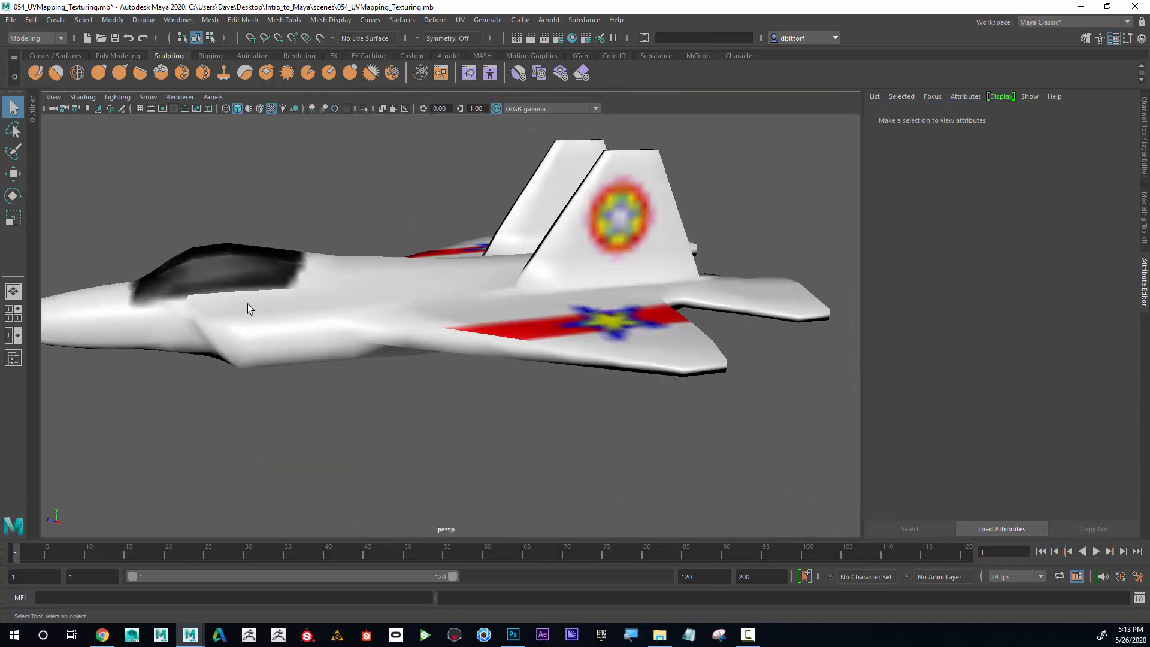
alt+drag(423, 307, 483, 394)
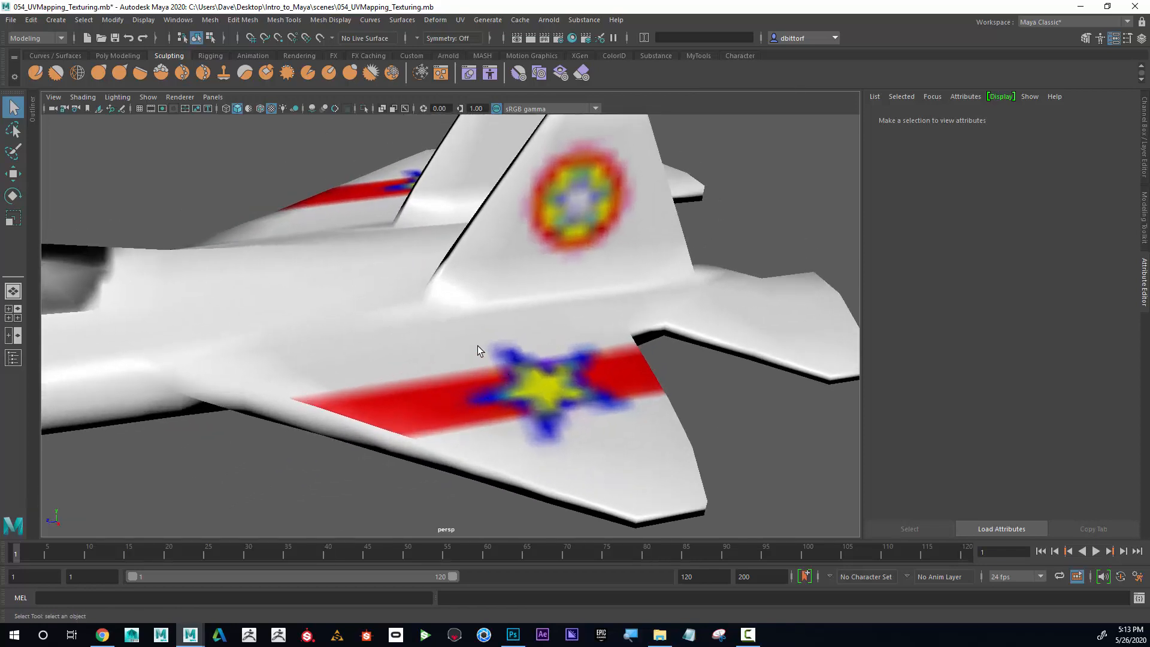
alt+drag(477, 346, 525, 347)
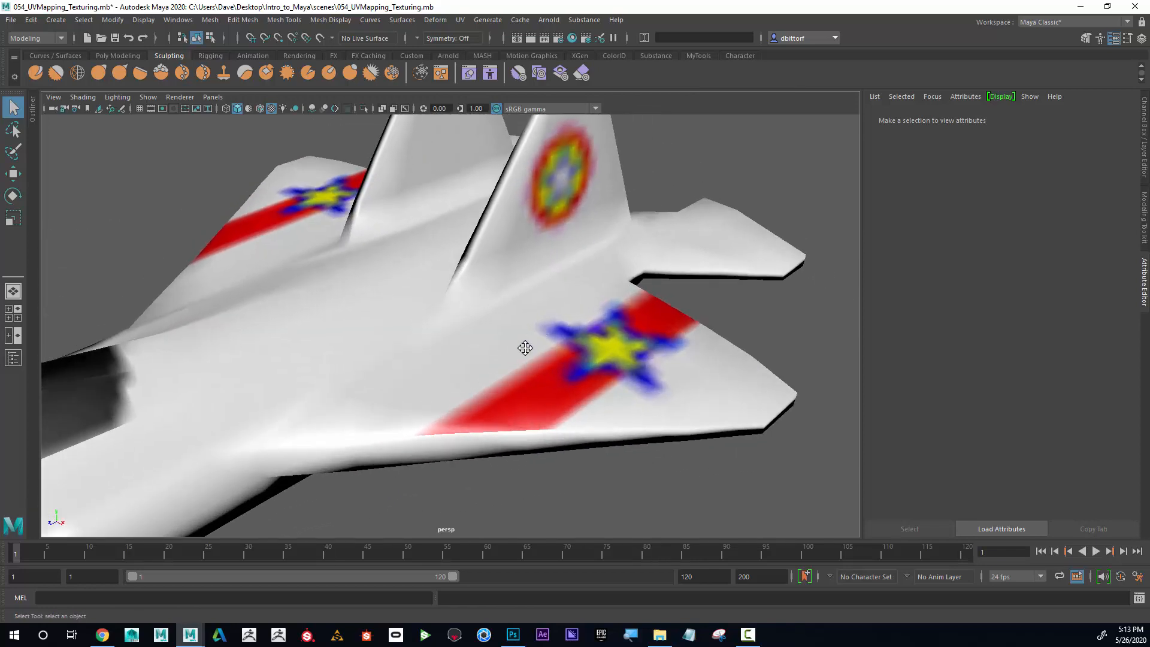
scroll(525, 348, down, 6)
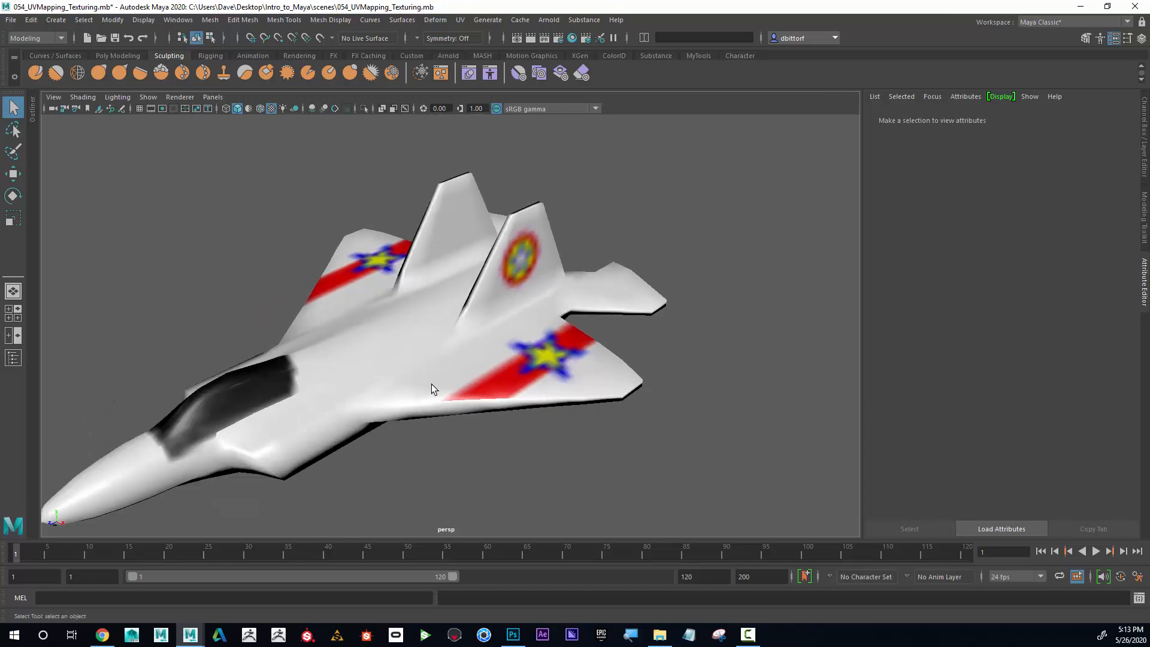
scroll(525, 389, up, 3)
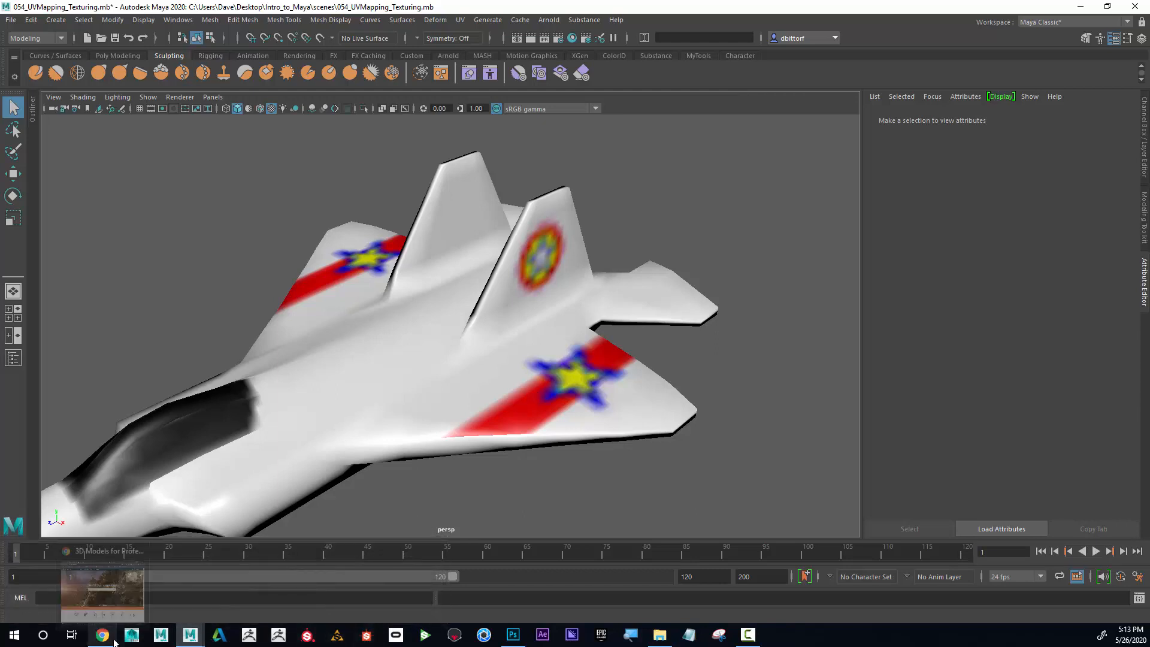
- Show the 051_UVMapping_Resolution scene's texture size squares for comparison with the jet, and return to the texturing scene
mouse_move(189, 637)
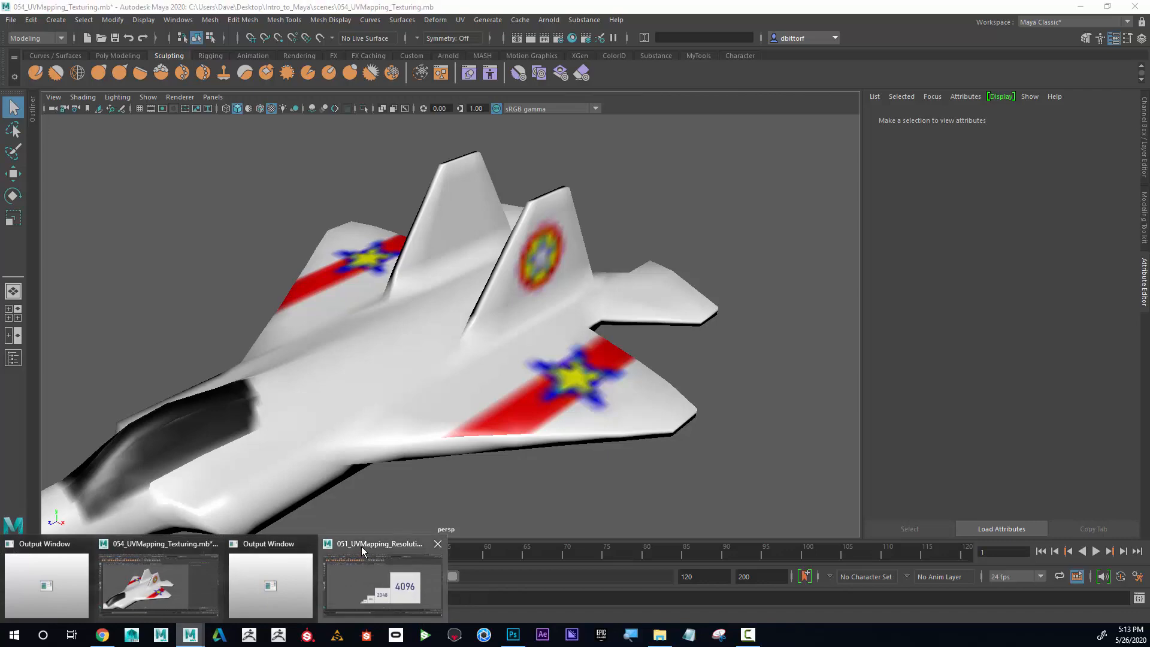
click(361, 557)
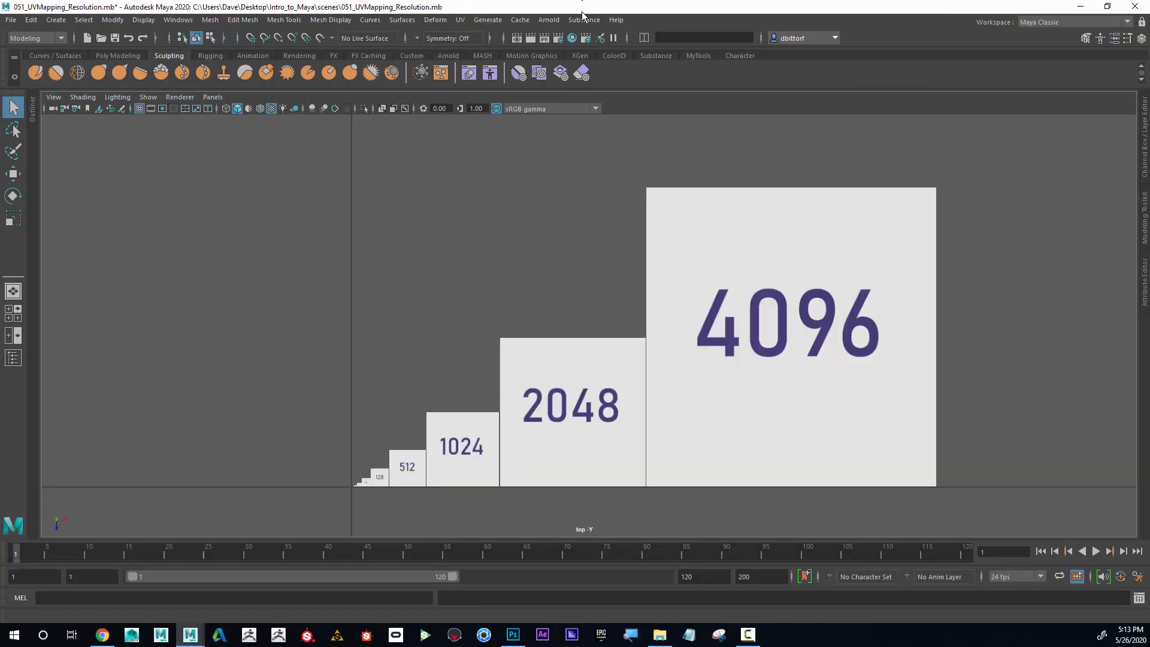
drag(584, 7, 578, 411)
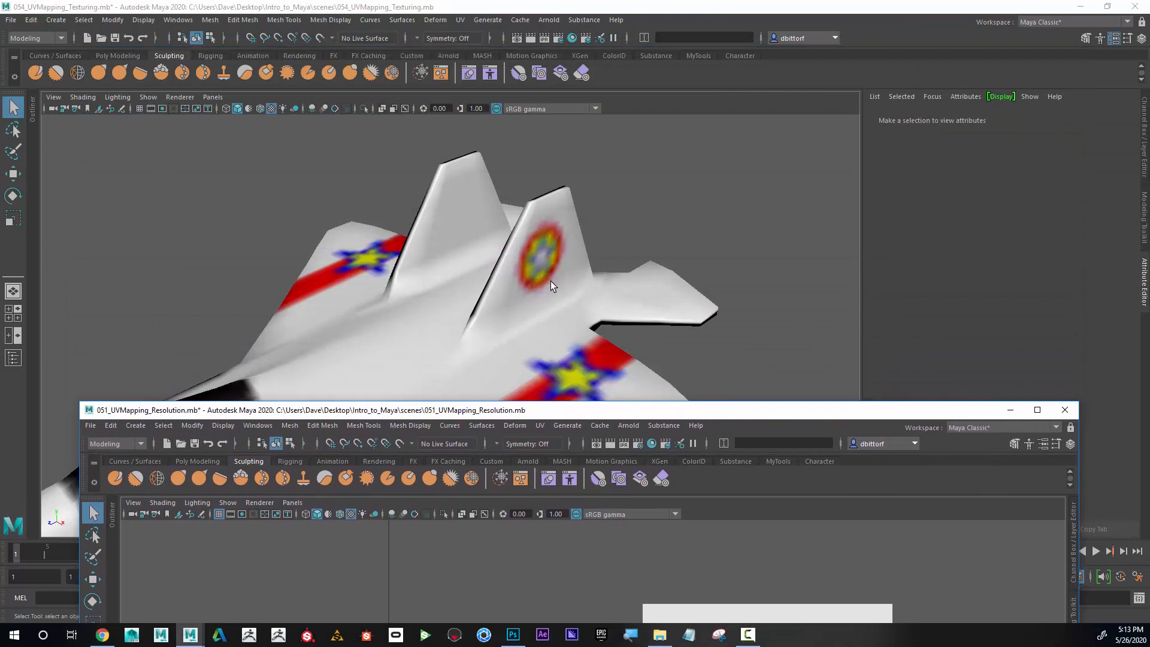
drag(622, 414, 588, 78)
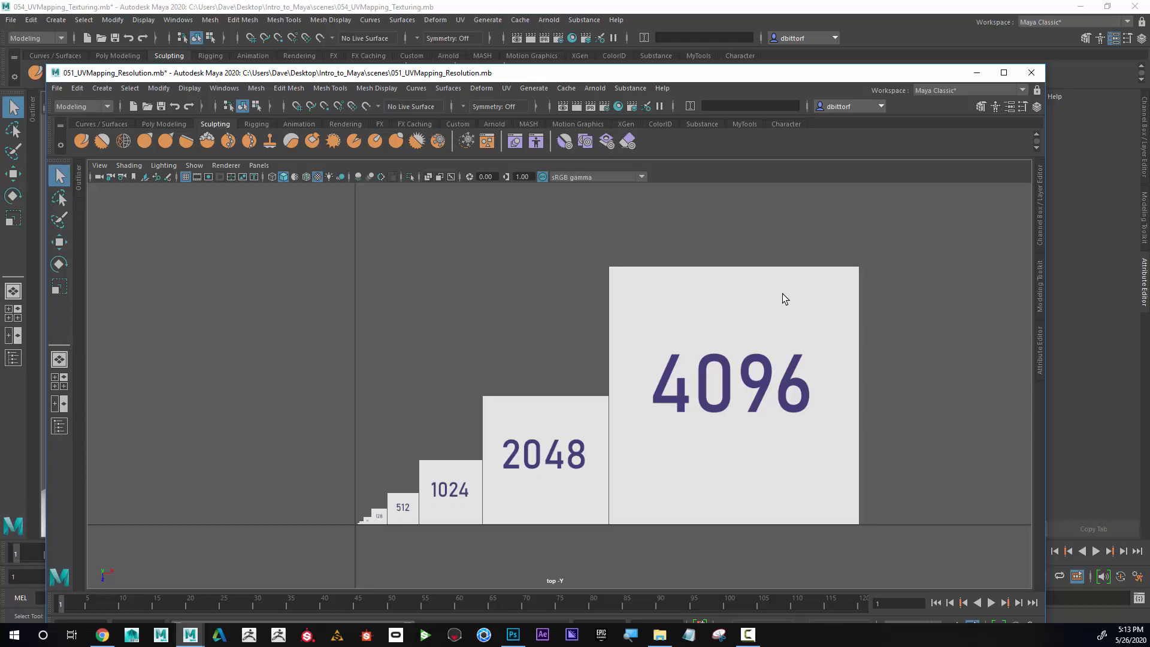
click(981, 76)
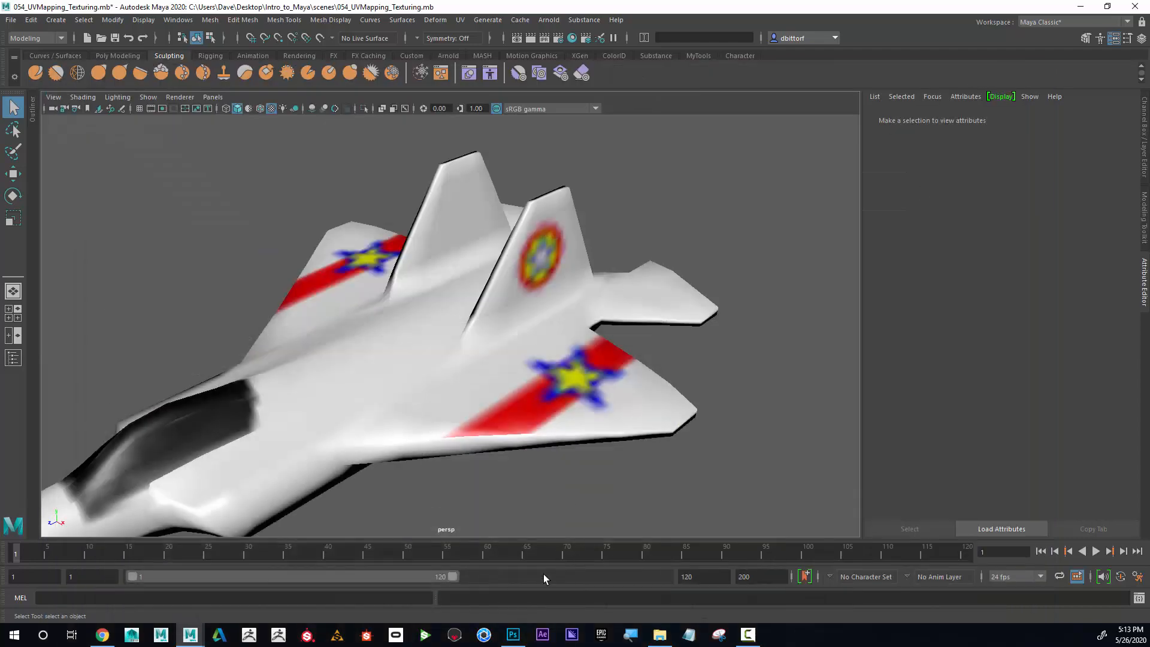
- Switch to Photoshop and resize the Color_04_Practice image to 4096 by 4096 pixels
click(522, 557)
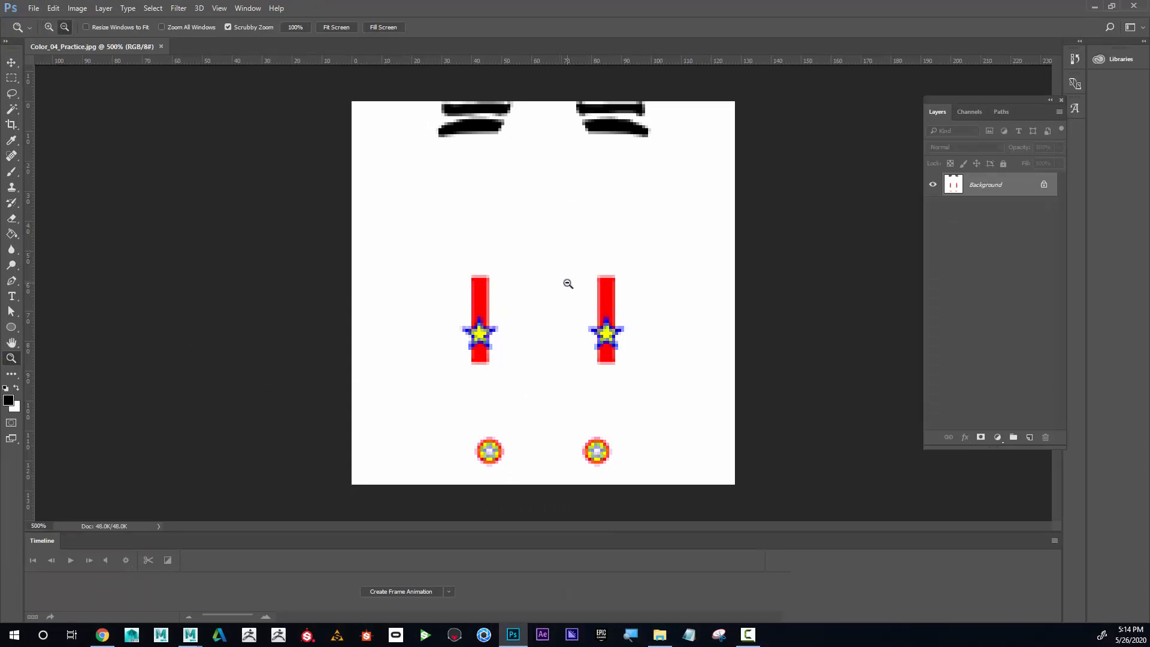
alt+click(569, 283)
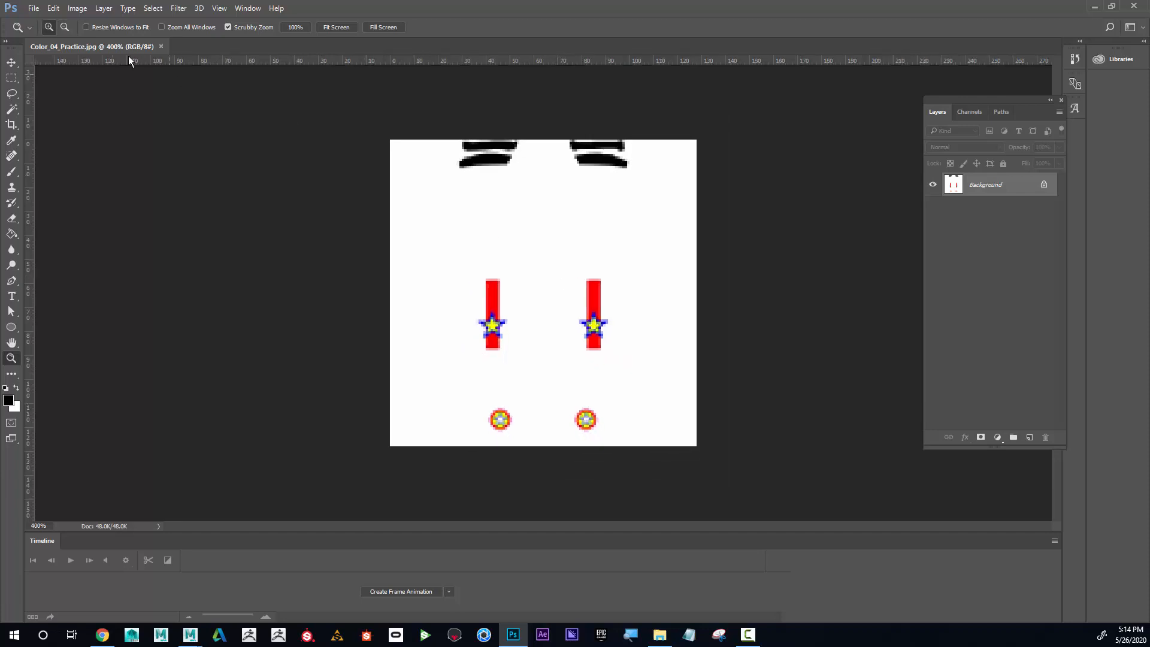
click(78, 9)
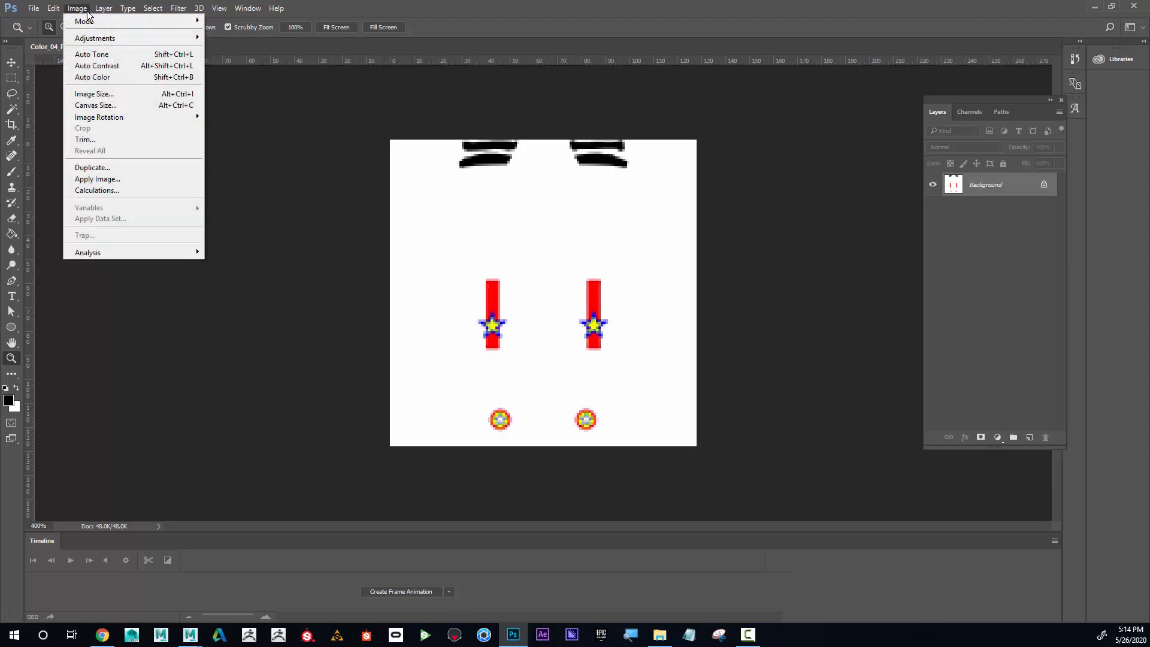
click(115, 95)
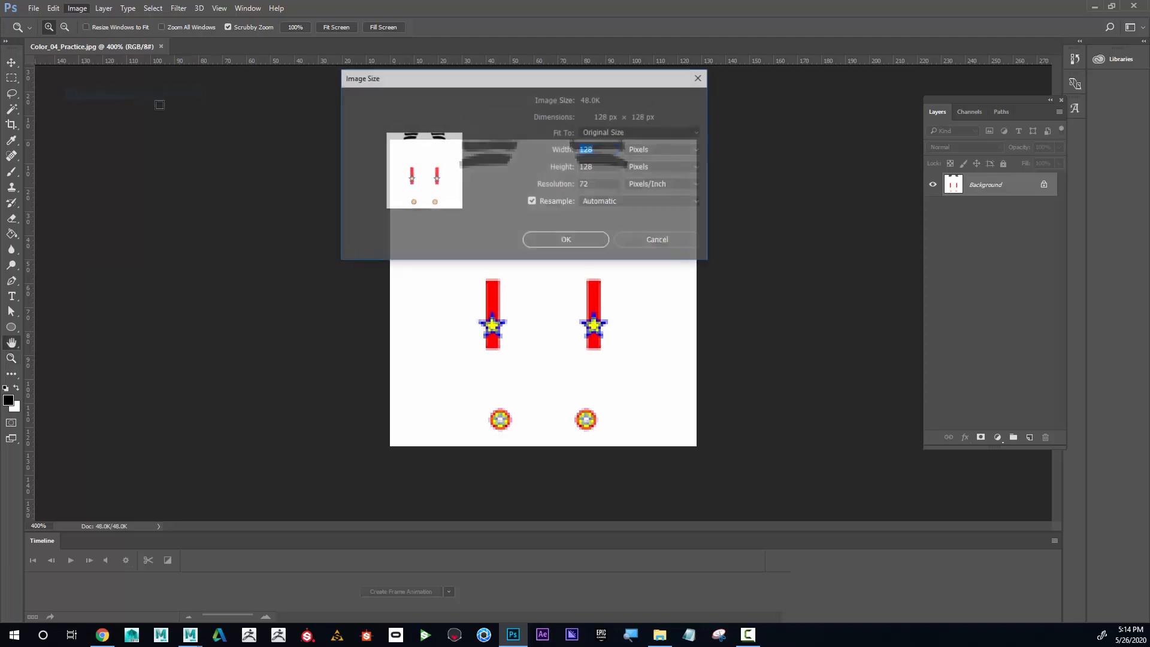
text(4096)
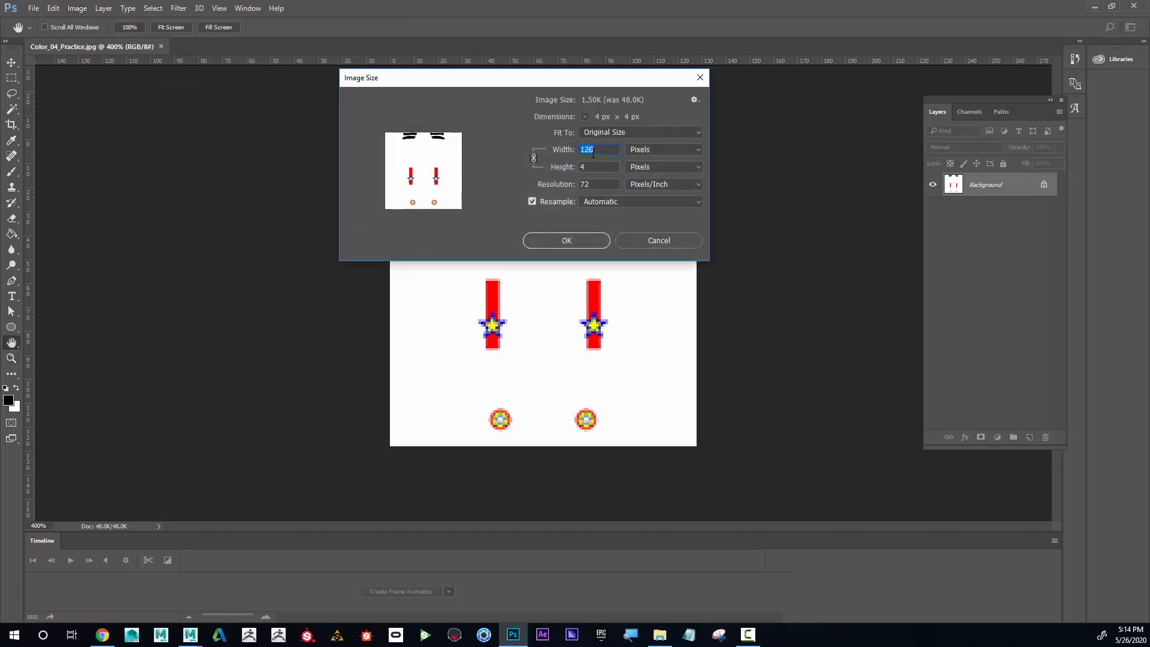
click(570, 242)
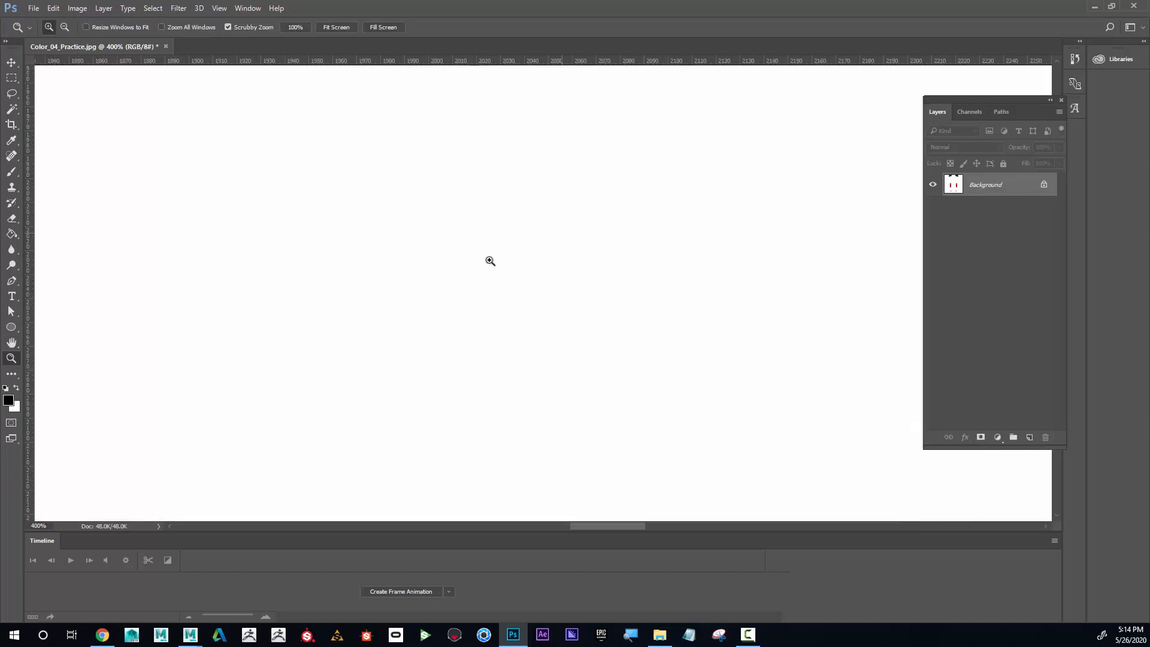
- Bring the whole enlarged image into view and examine the edges of the round star emblems up close
key(z)
alt+click(448, 268)
drag(448, 269, 487, 313)
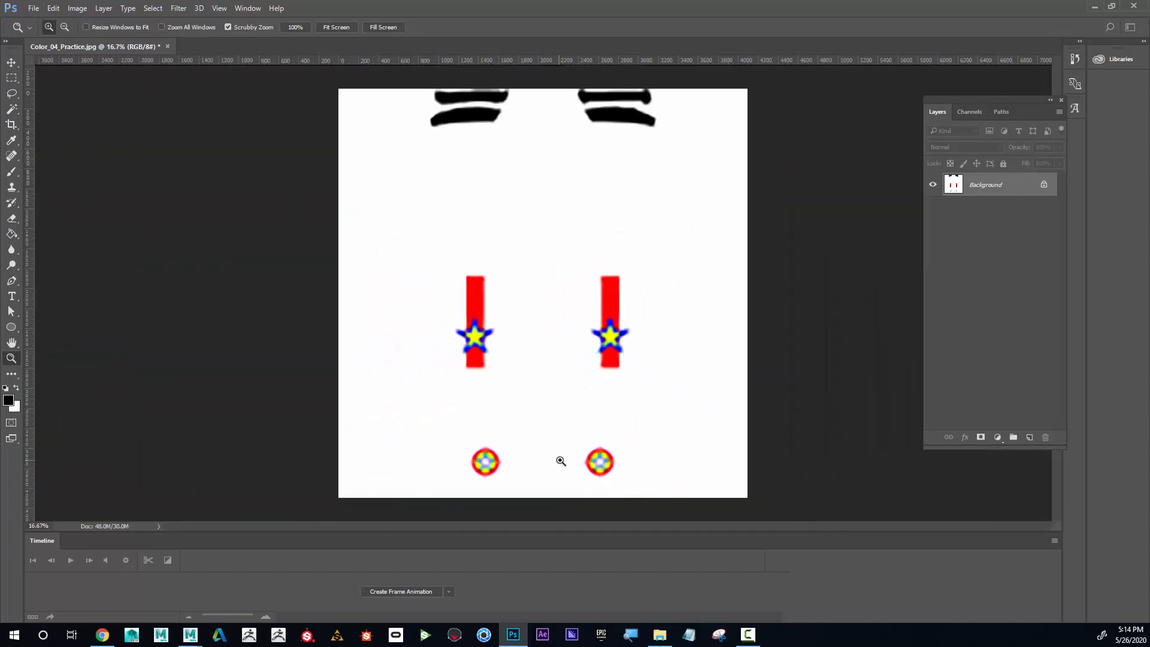
click(564, 463)
click(646, 478)
click(649, 458)
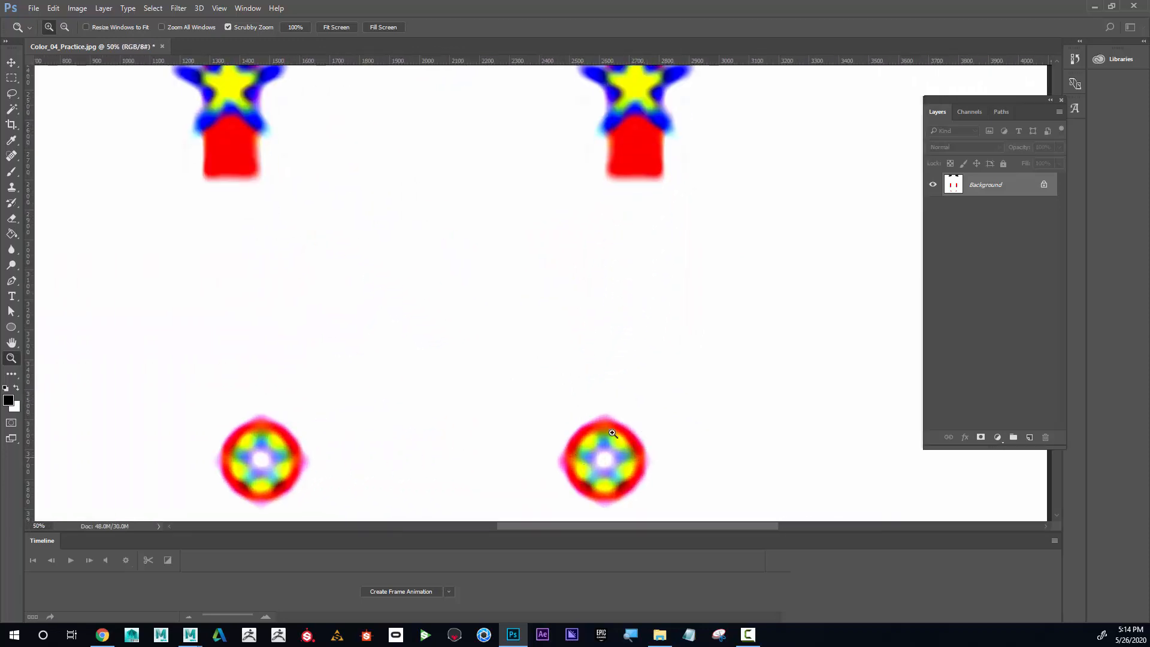
alt+click(615, 426)
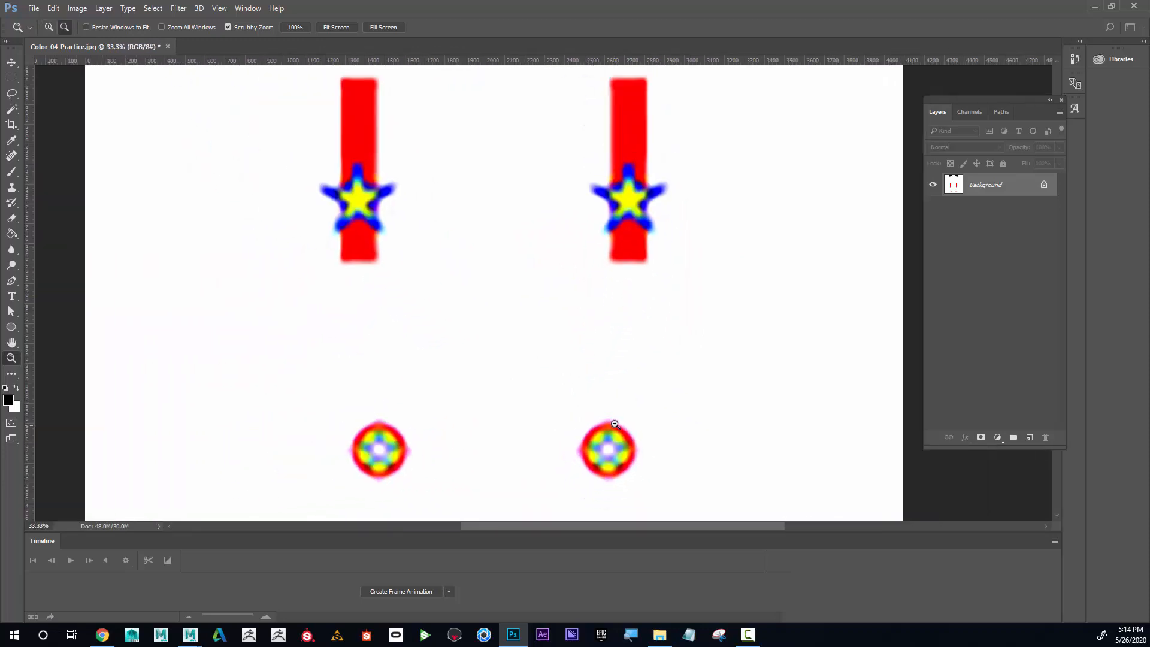
alt+click(616, 422)
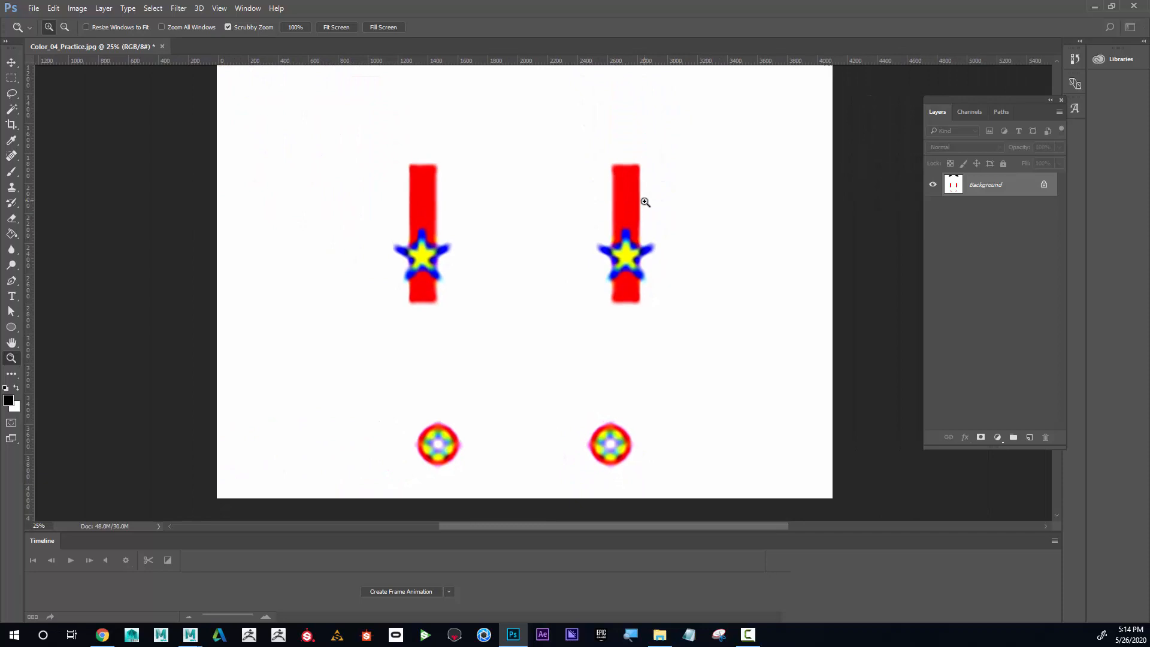
- Examine the star on the right red stripe up close, and return to a view of the whole image
click(644, 202)
click(634, 273)
click(639, 276)
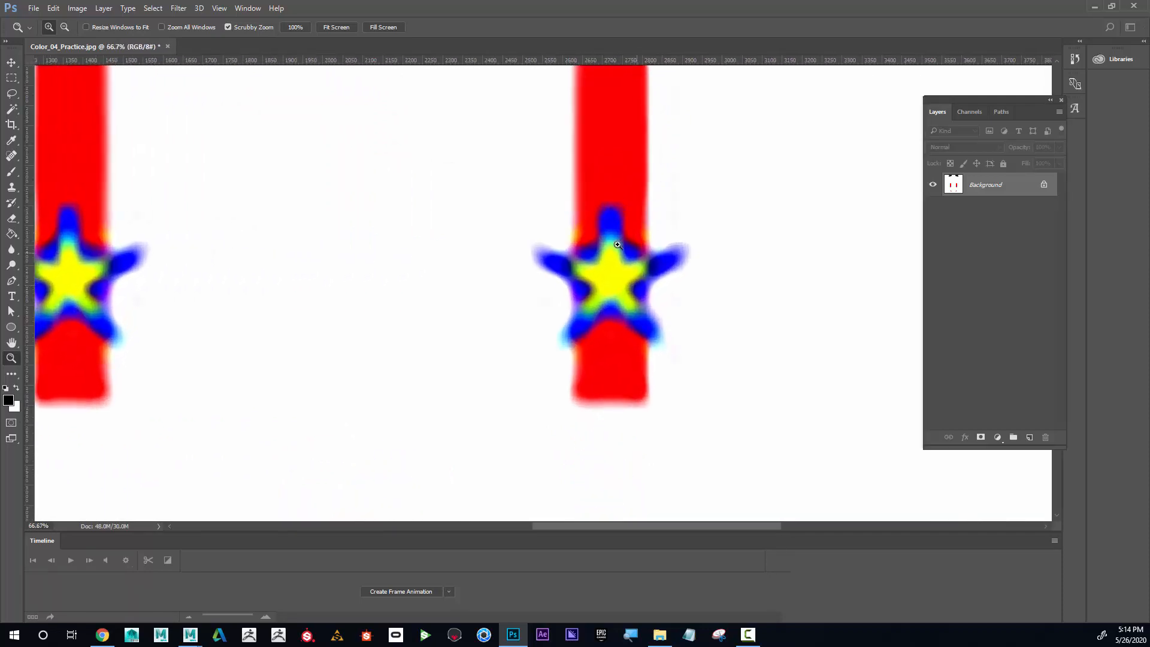
alt+click(636, 276)
alt+click(639, 275)
alt+click(643, 274)
alt+click(642, 274)
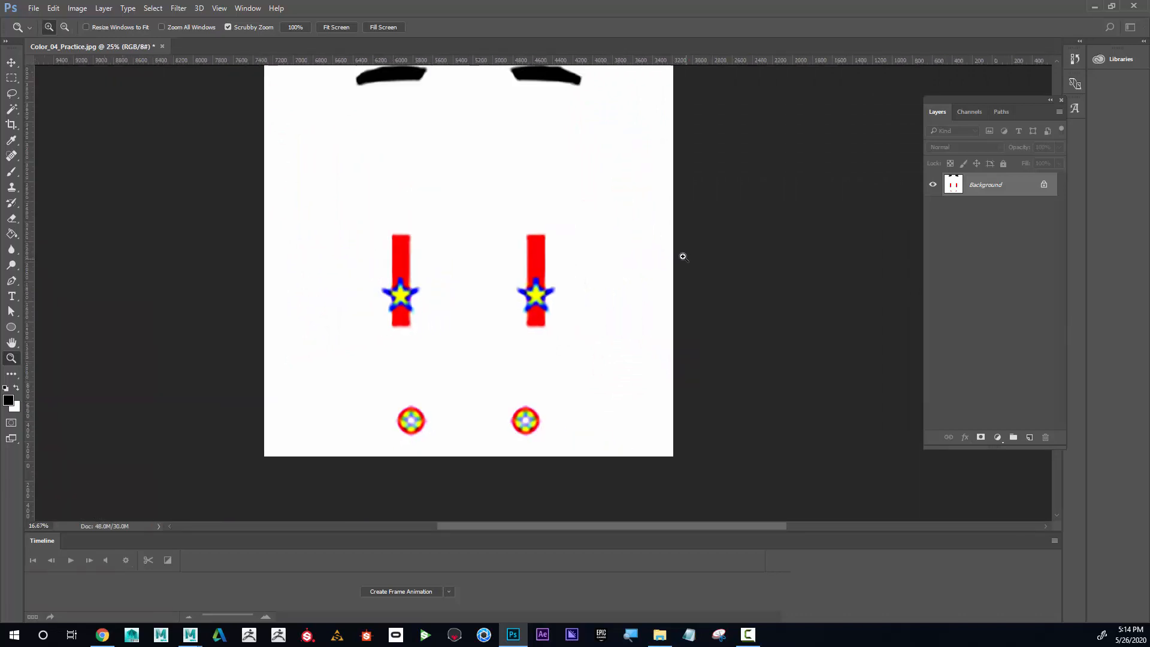
- Open the Color_03_Practice image from the sourceimages folder alongside the enlarged image
click(33, 12)
click(37, 31)
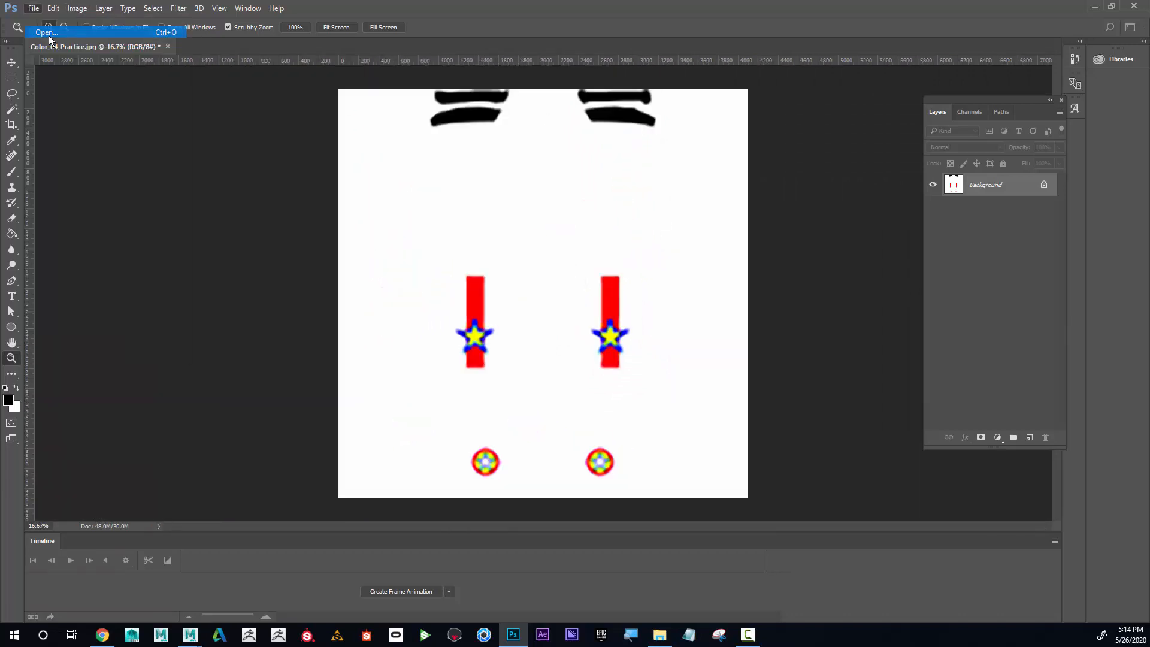
scroll(442, 257, down, 10)
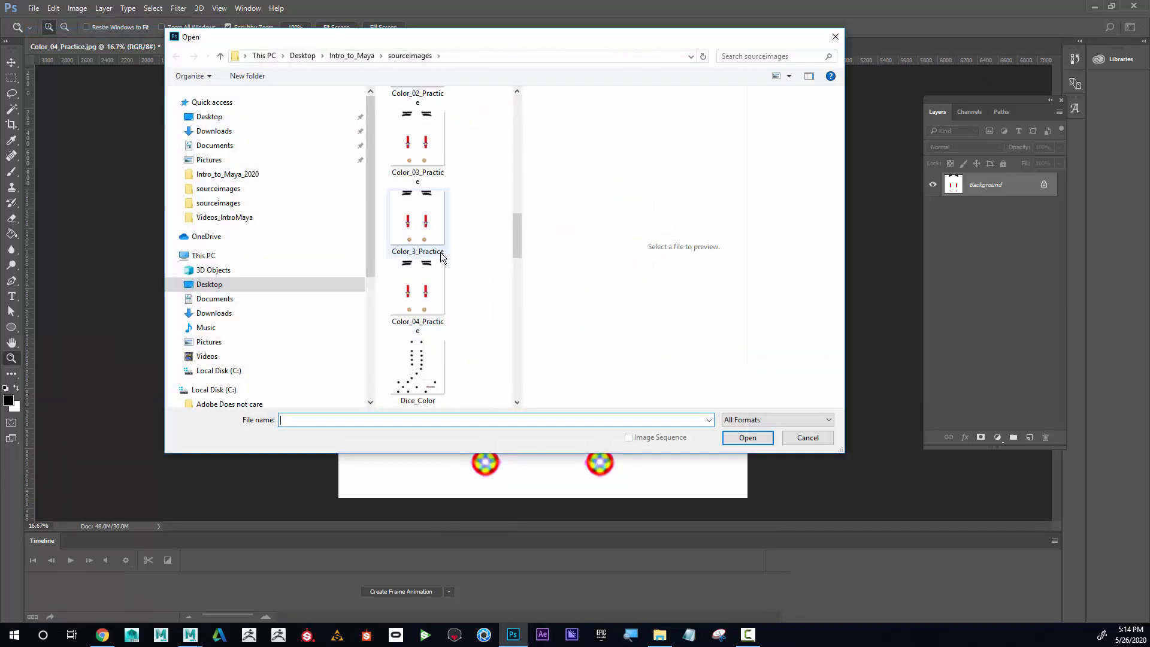
click(412, 160)
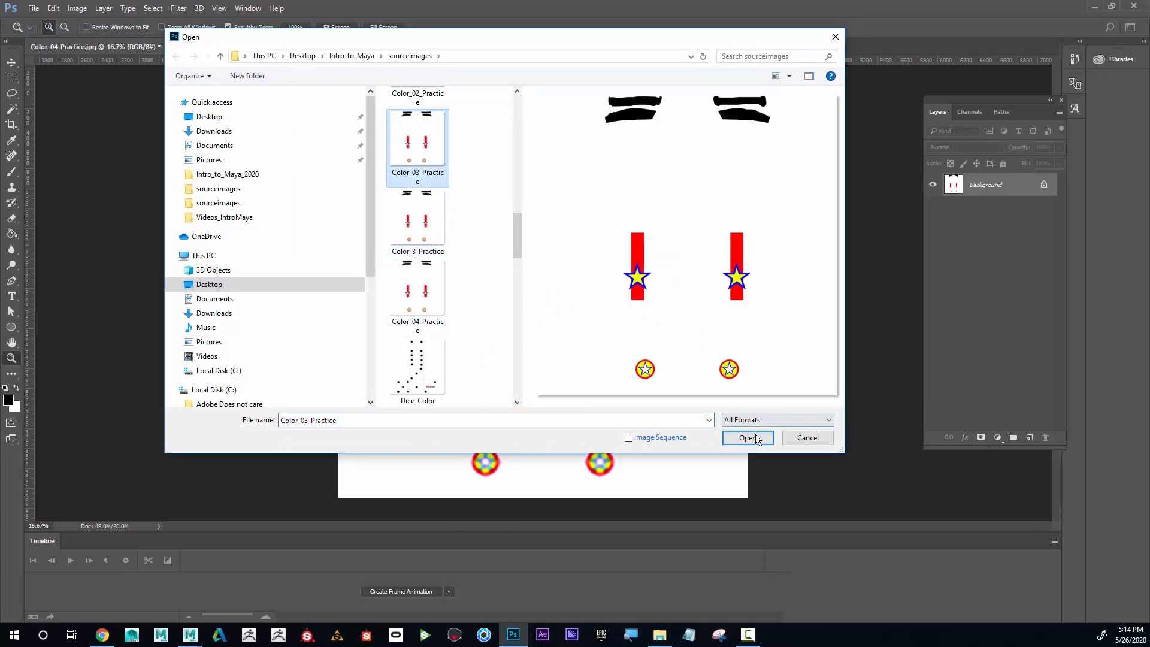
click(747, 438)
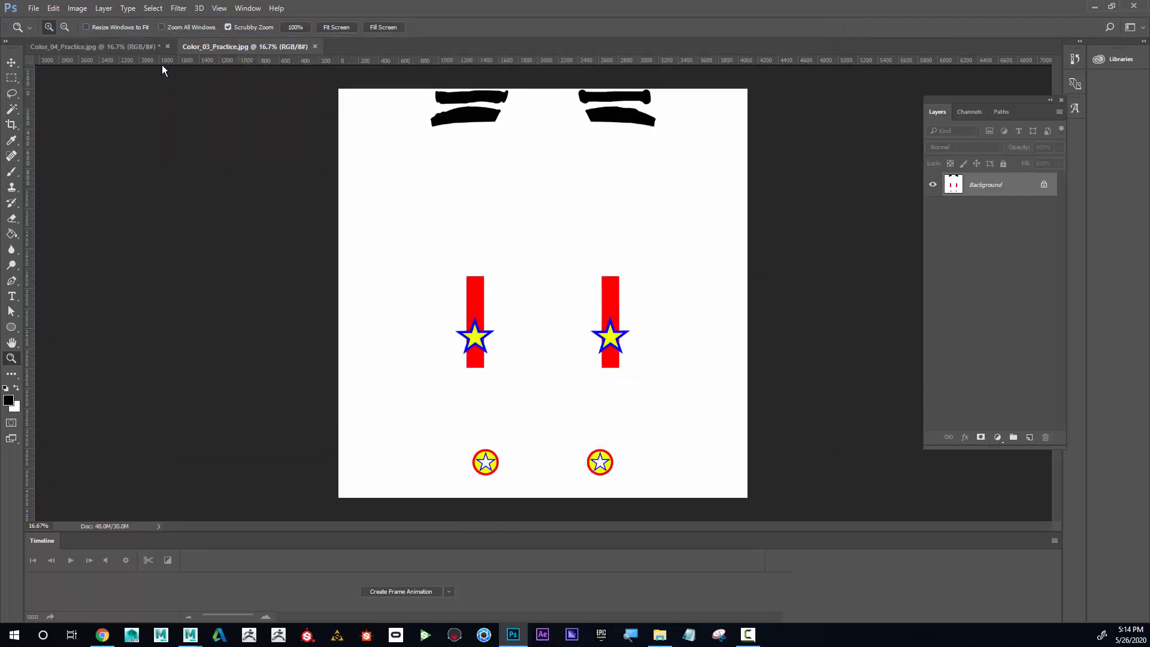
- Check the pixel dimensions of the Color_03_Practice image without changing them
click(77, 9)
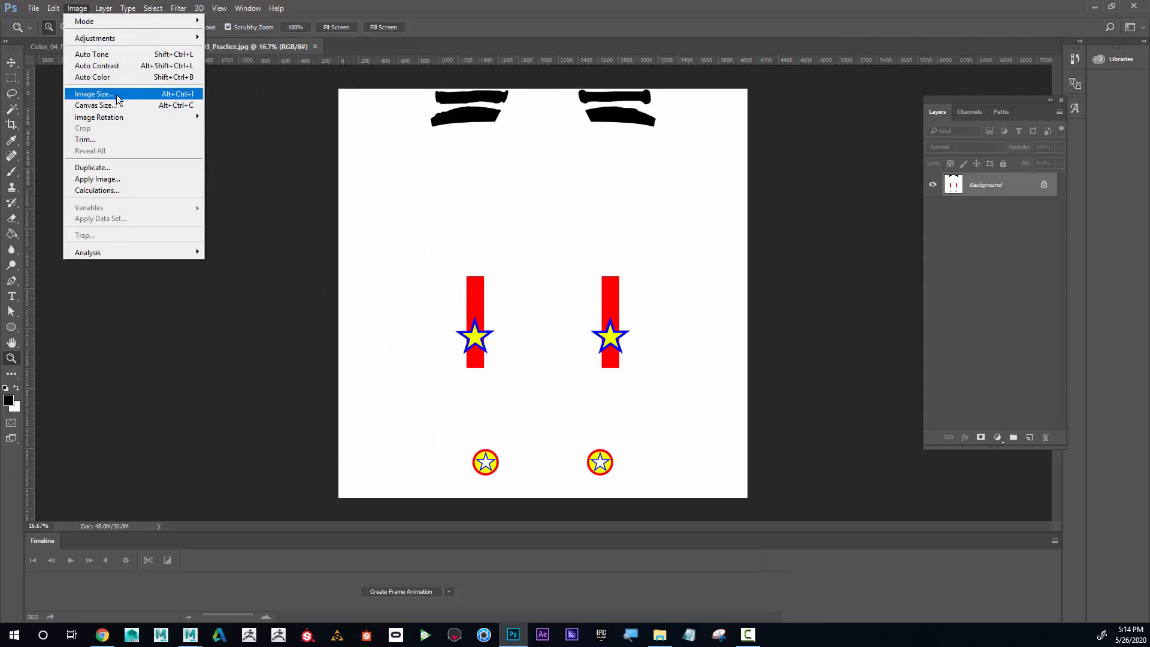
click(117, 97)
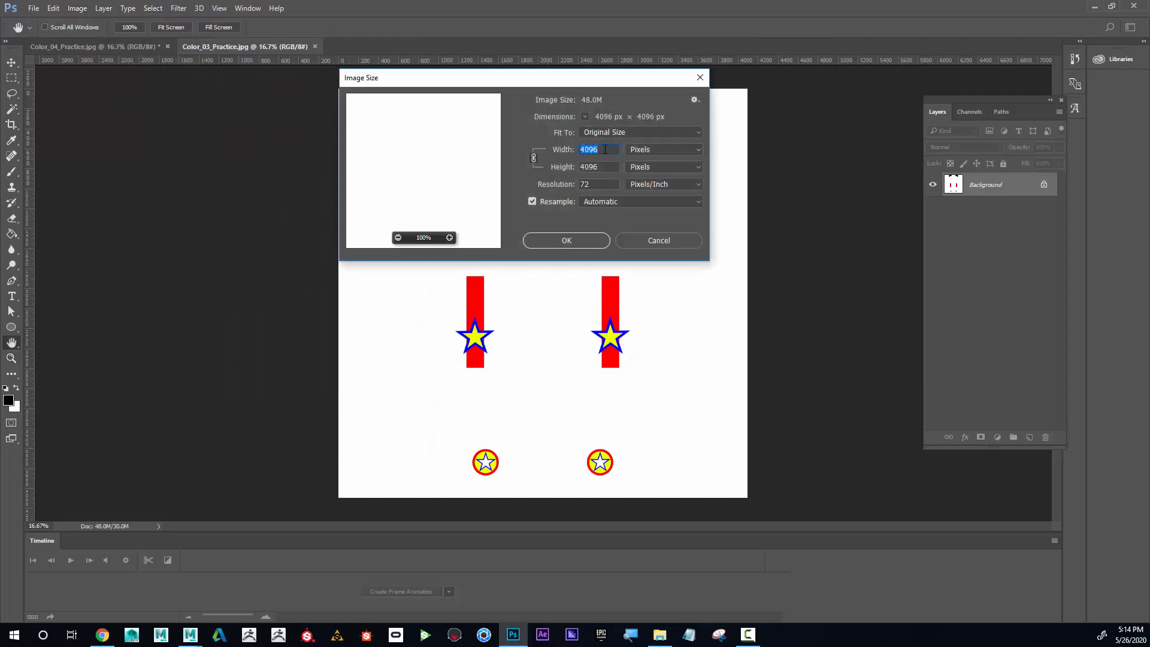
click(662, 242)
- Examine the edges of the star on the right red stripe of Color_03_Practice at 100% magnification
key(z)
click(639, 343)
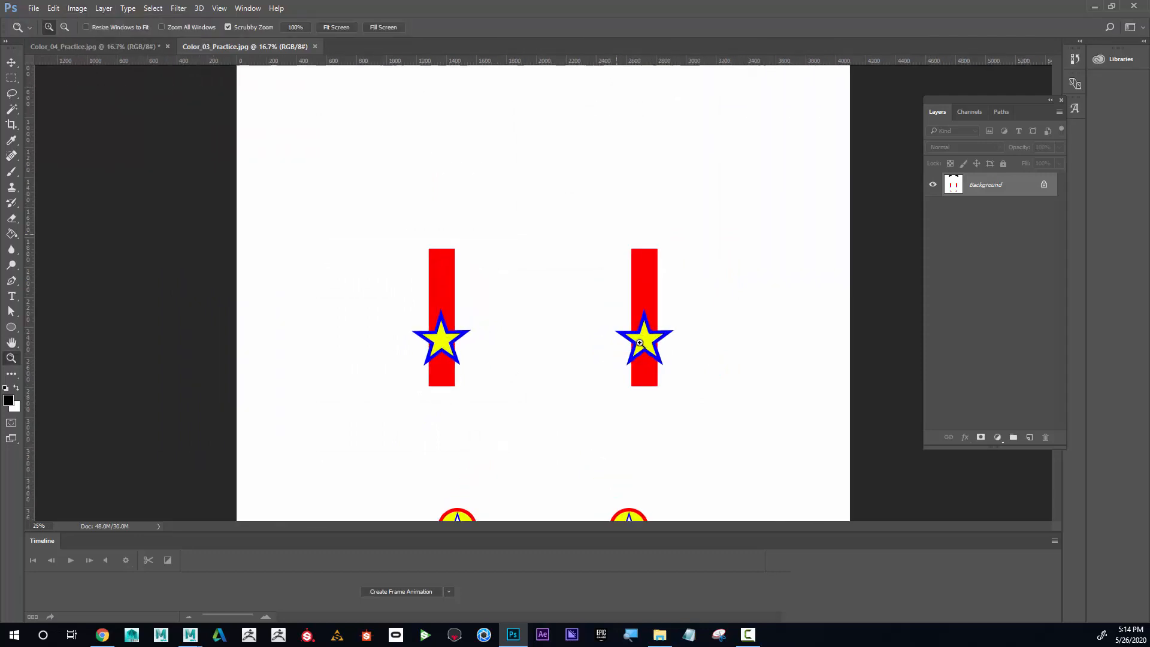
drag(640, 343, 602, 311)
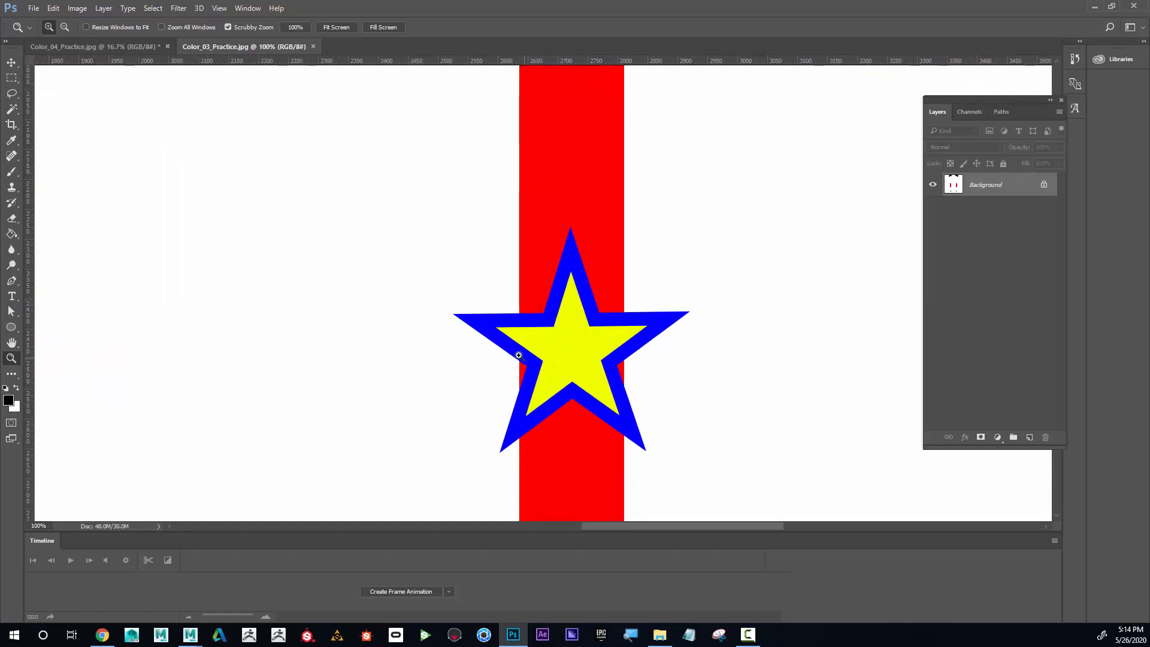
key(alt)
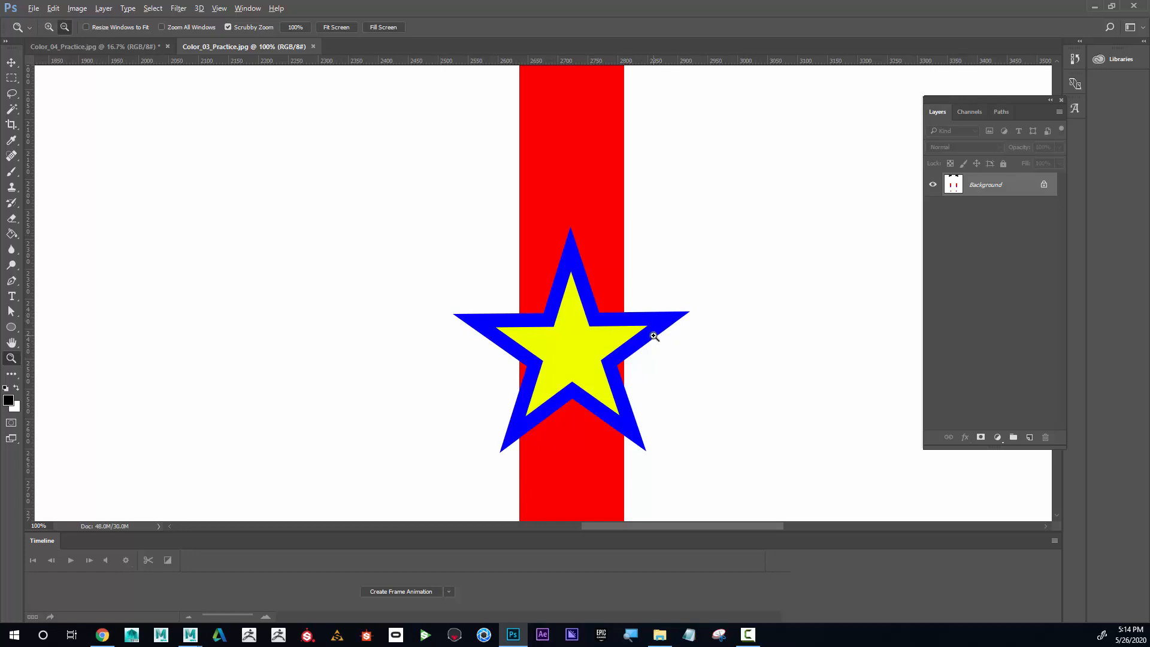
alt+click(654, 336)
alt+click(662, 330)
- Switch to the Color_04_Practice image, view its stars enlarged for comparison, and check its pixel dimensions
click(95, 46)
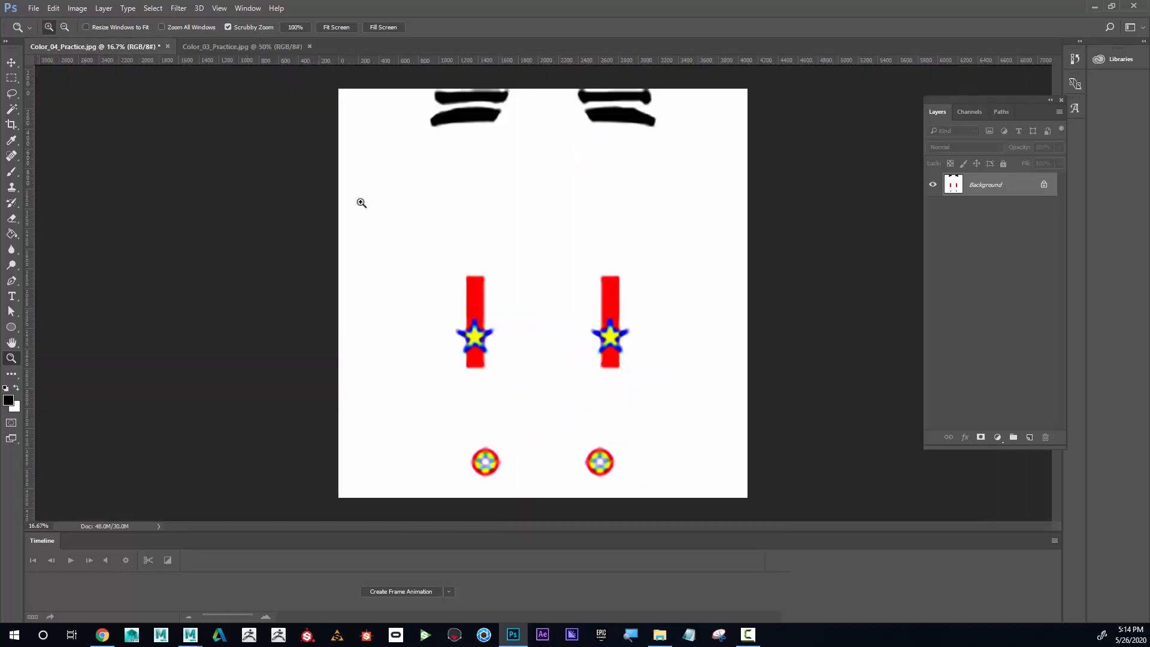
click(621, 327)
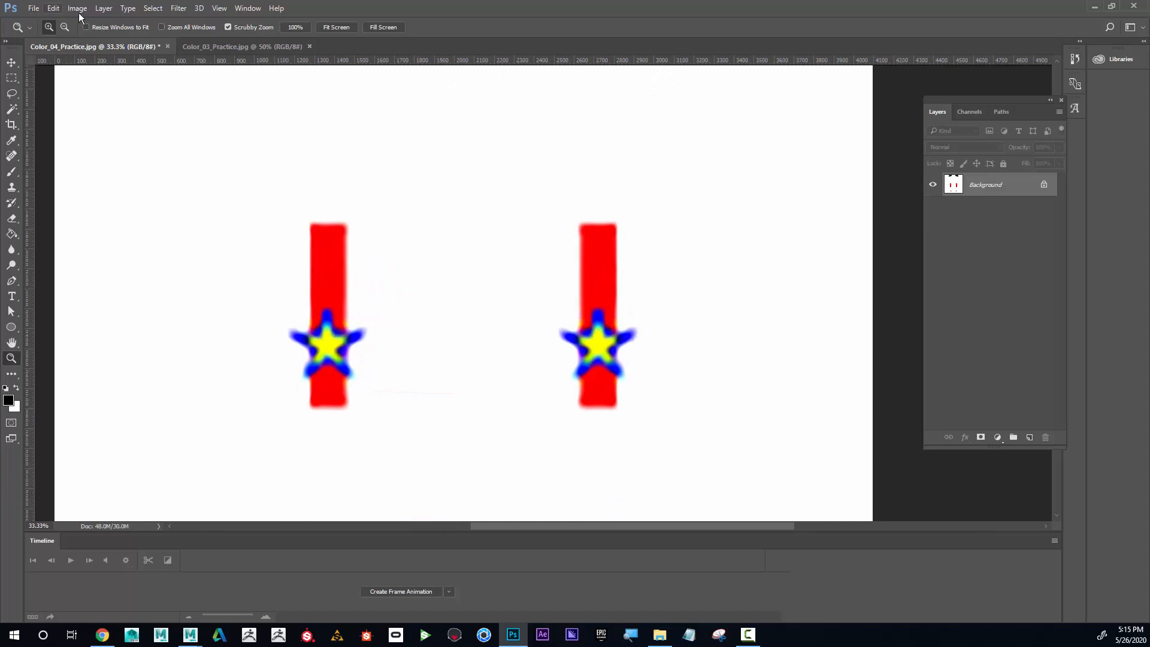
click(77, 8)
click(127, 96)
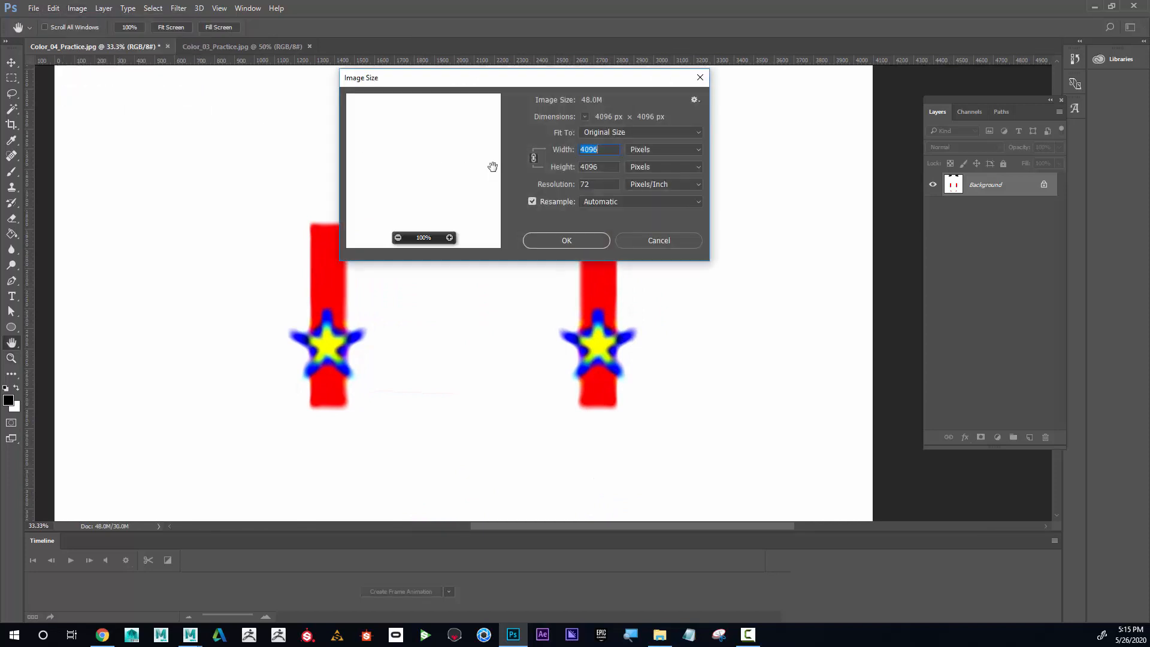
click(659, 240)
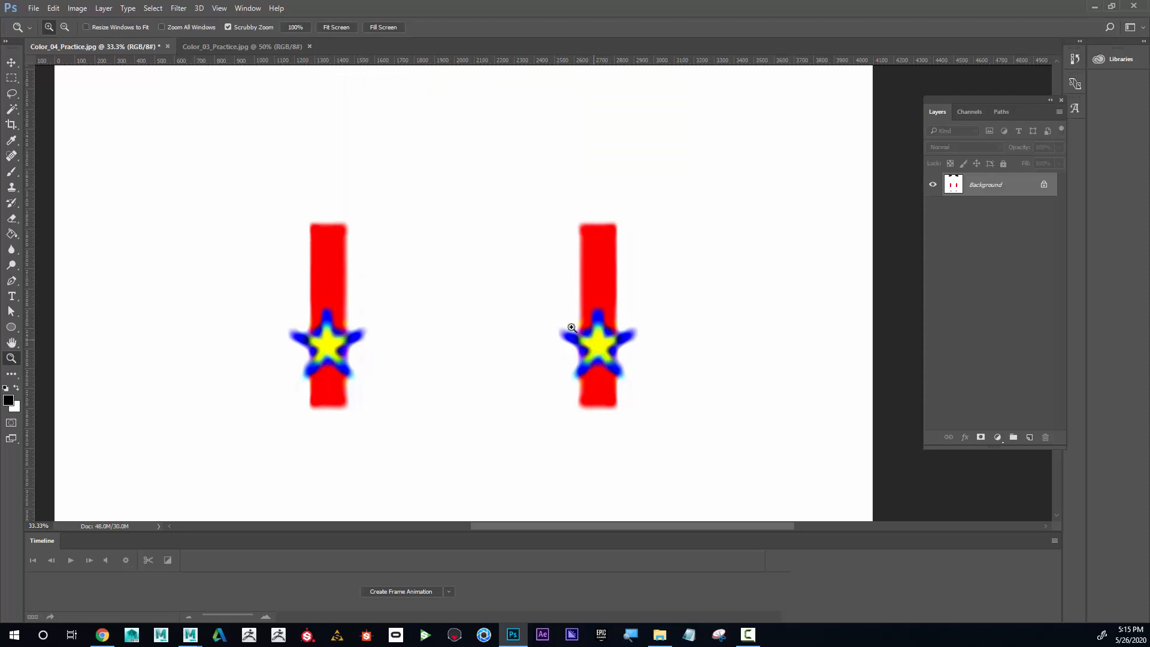
- Close the Color_04_Practice image without saving its changes and return to a view of the whole Color_03_Practice image
click(167, 47)
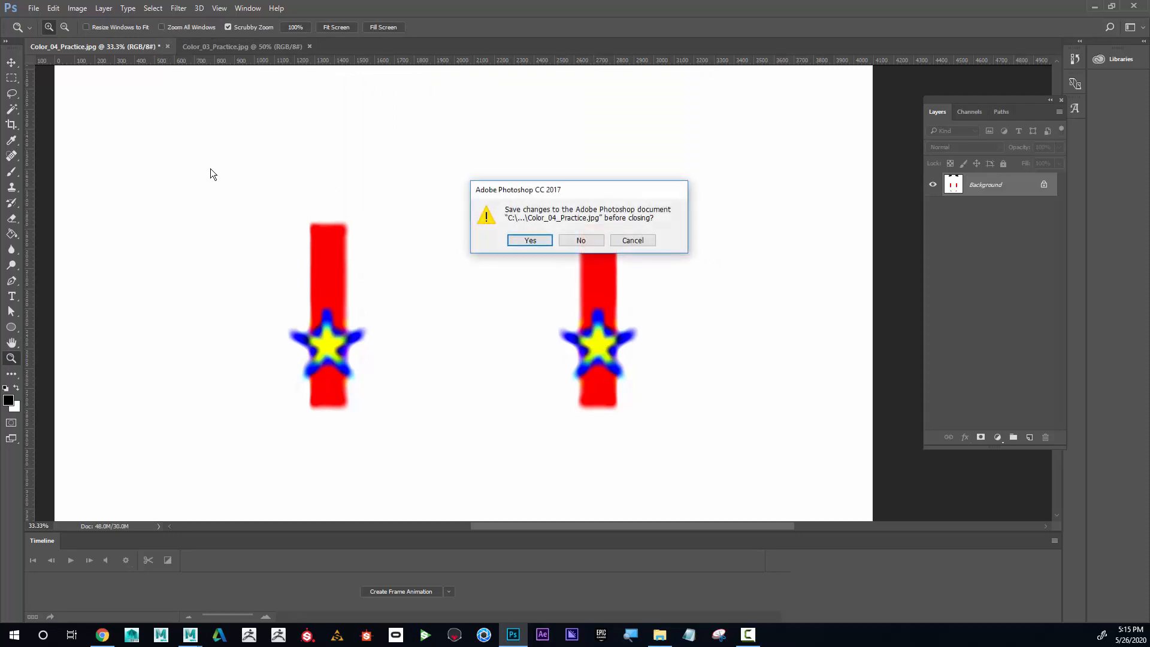
click(572, 240)
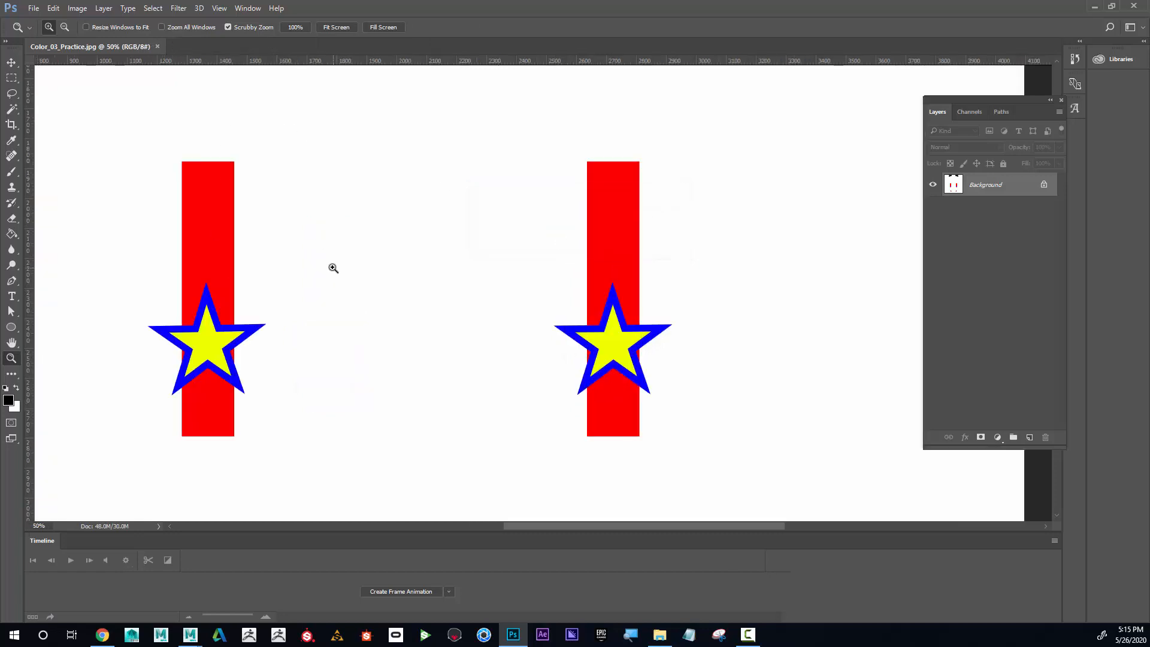
alt+click(359, 280)
alt+click(359, 280)
alt+click(359, 280)
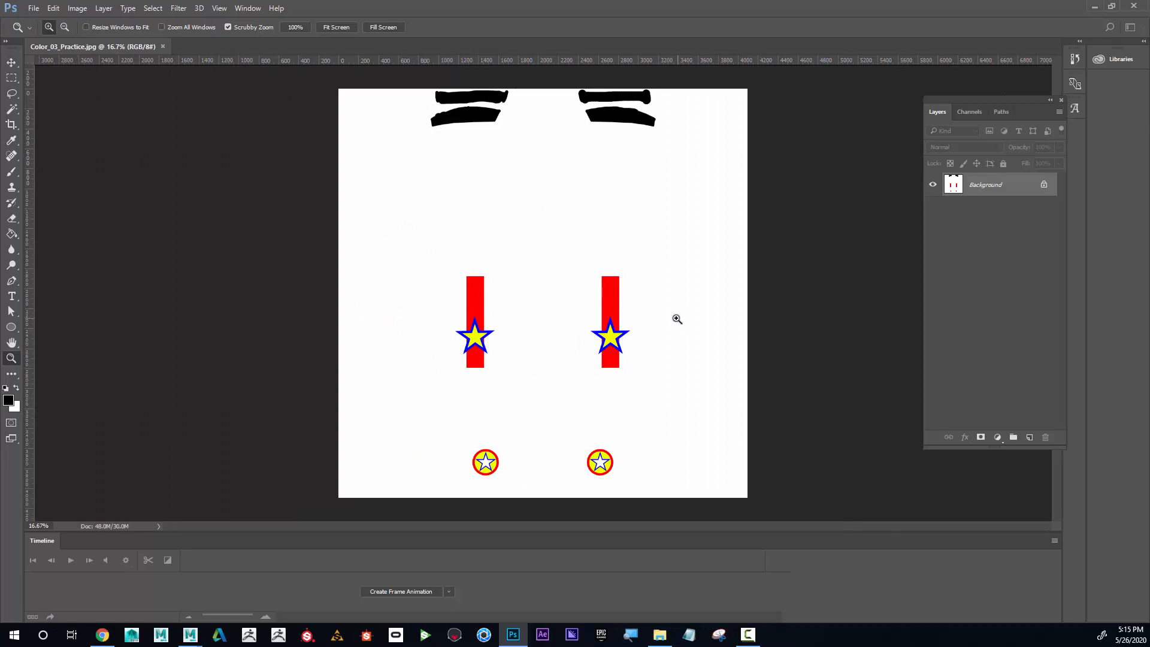
- Switch to the Maya scene 051_UVMapping_Resolution and bring all of the texture size squares into view
mouse_move(190, 635)
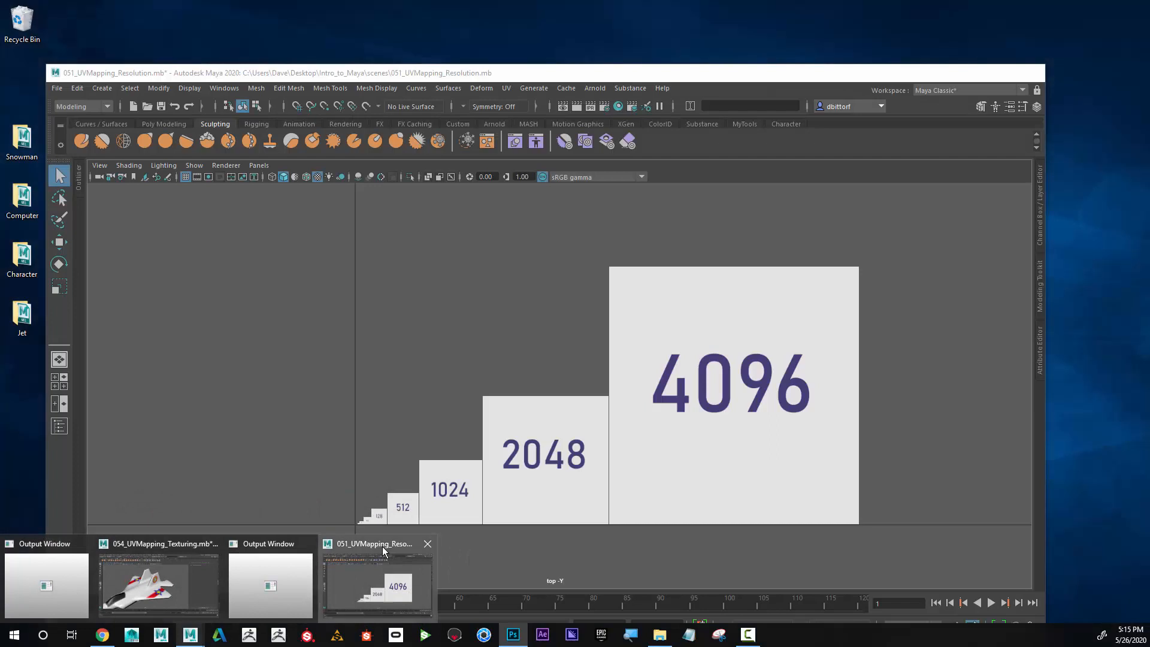
click(384, 545)
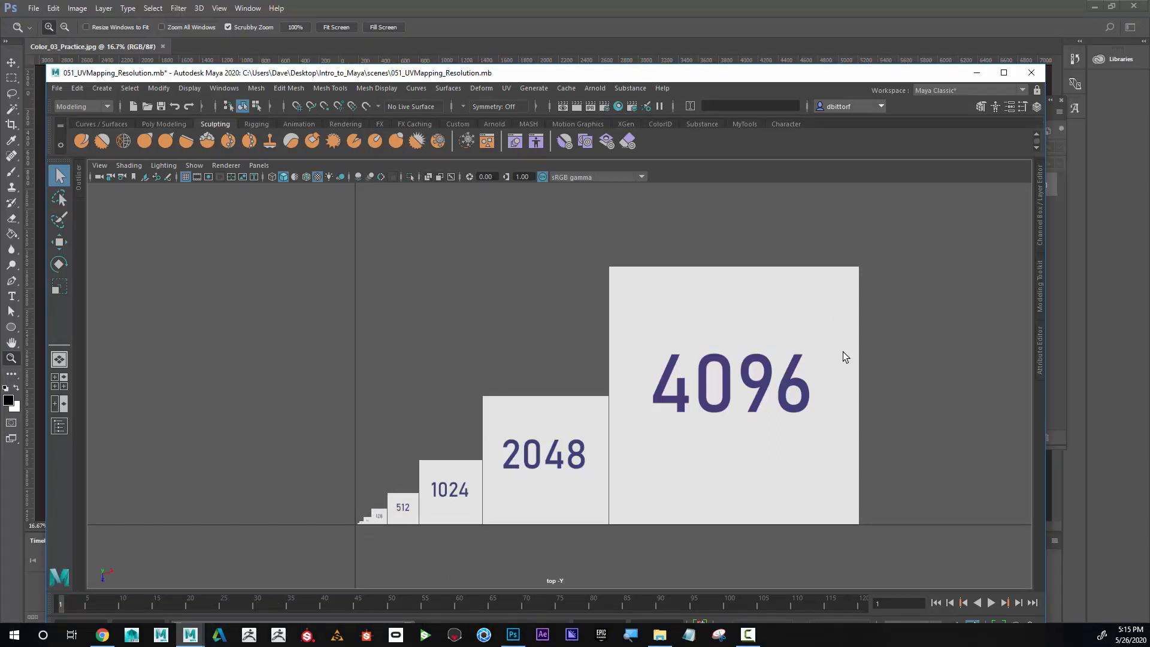
alt+right_drag(843, 351, 717, 347)
alt+middle_drag(716, 347, 629, 373)
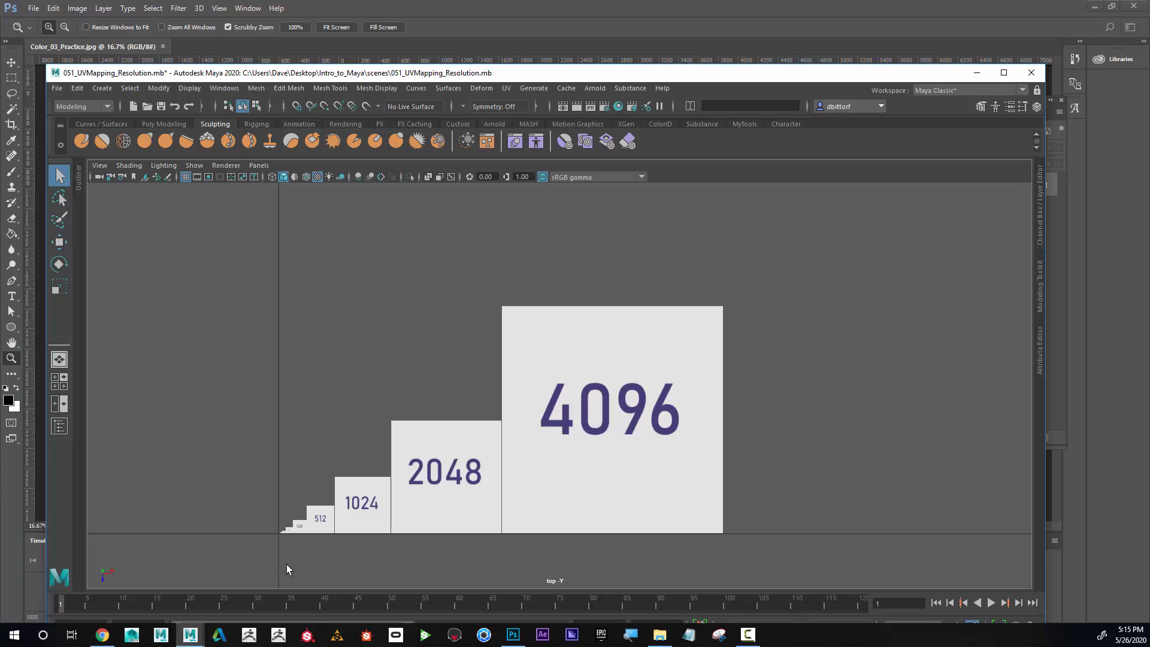
- Bring up Maya's Output Window over the size squares, highlight the maximum texture size line, and widen the window
mouse_move(190, 635)
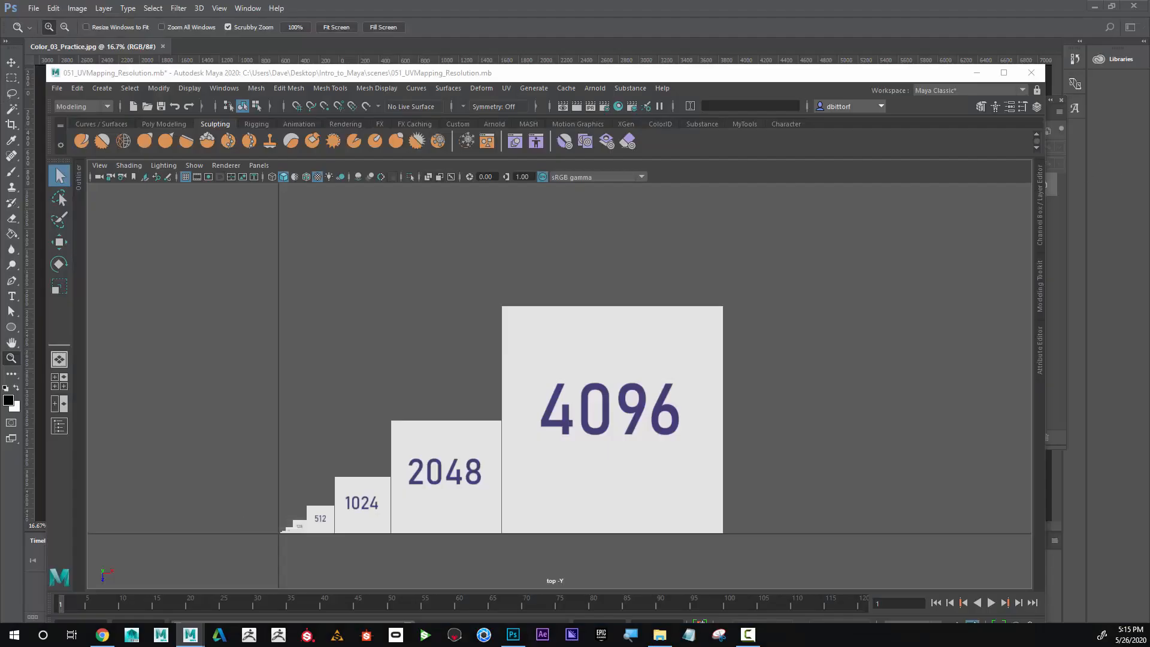
drag(1149, 53, 446, 145)
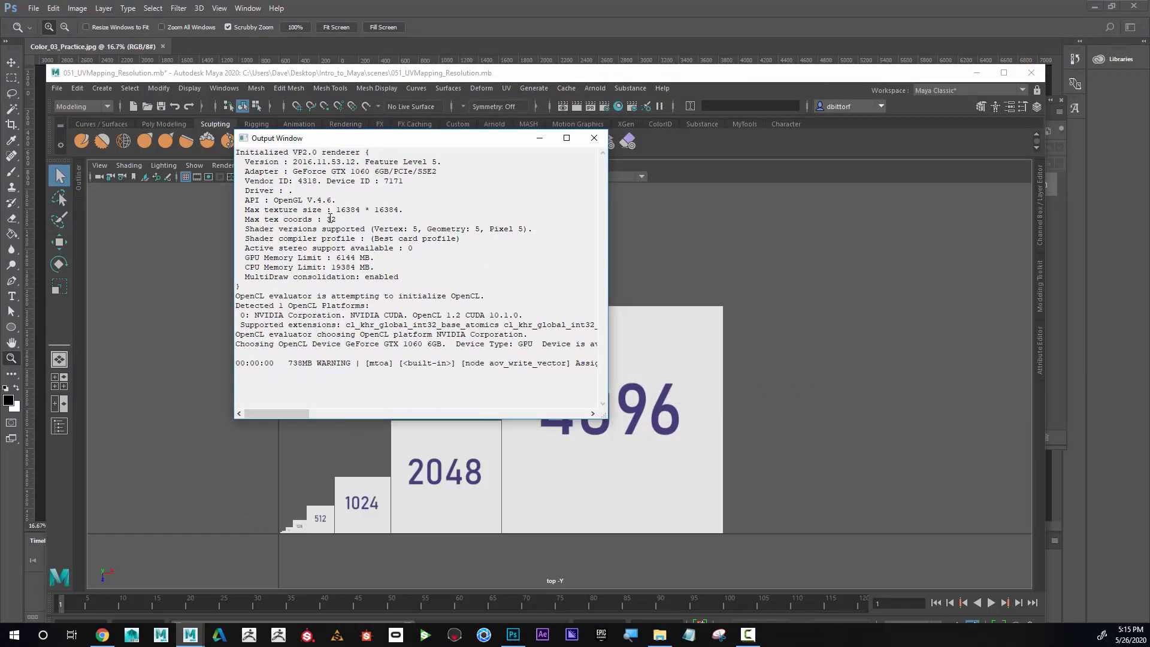
drag(252, 210, 399, 207)
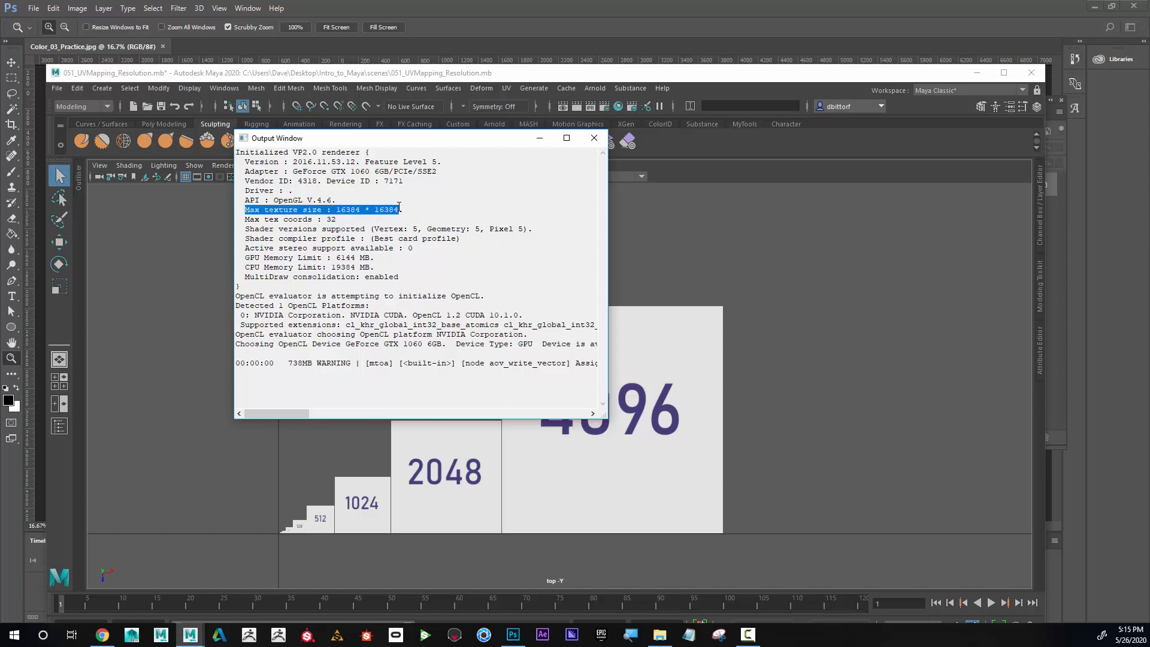
click(399, 211)
drag(405, 147, 409, 146)
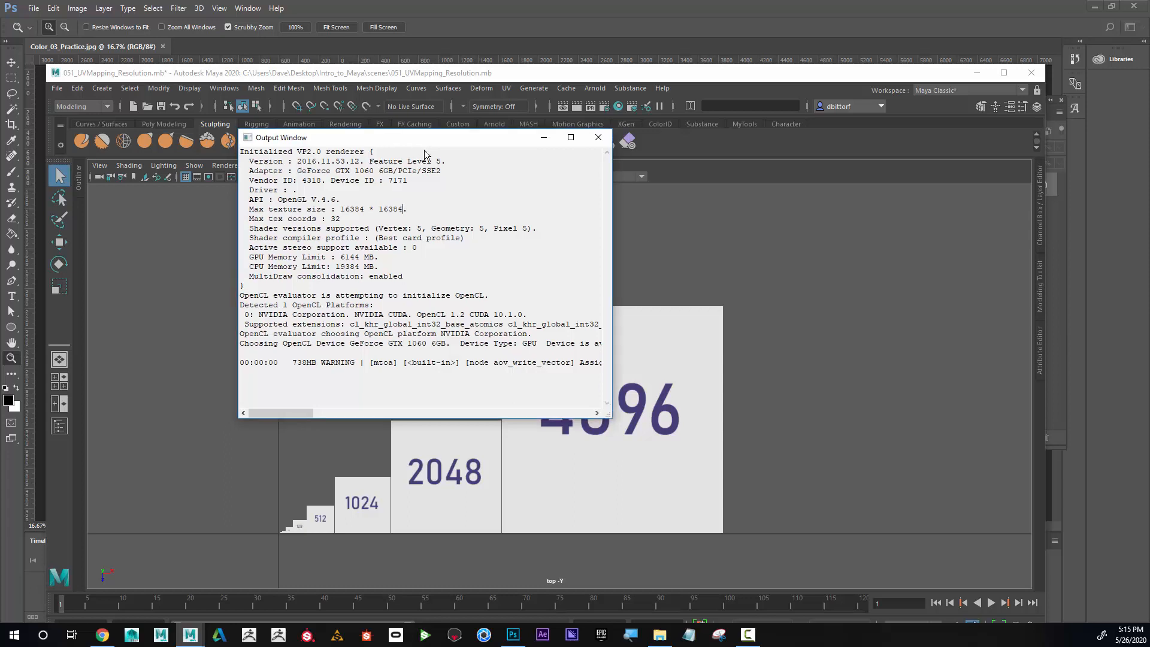
drag(608, 237, 700, 237)
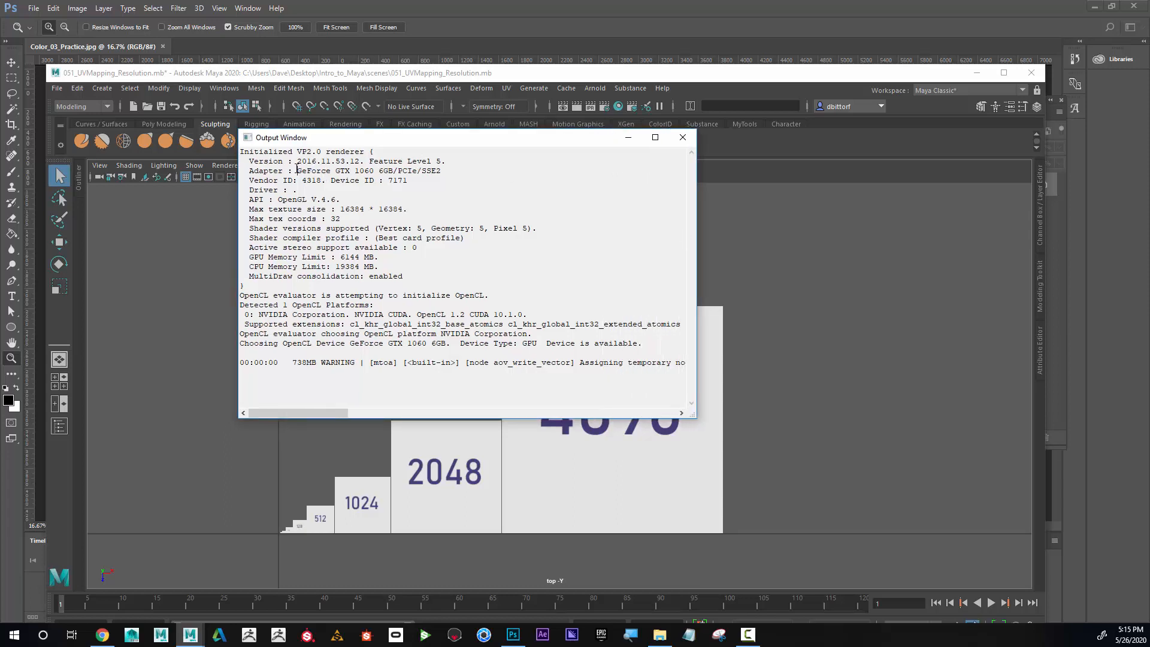
- Highlight the graphics adapter name and the maximum texture size value in the Output Window
drag(296, 170, 436, 170)
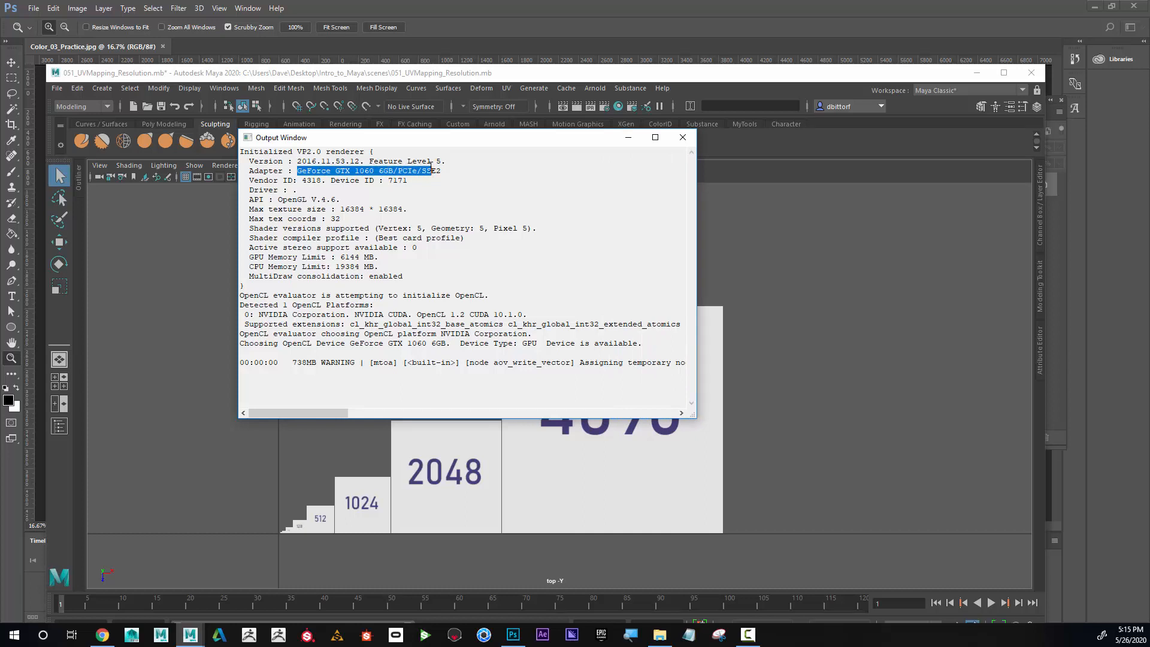
click(412, 199)
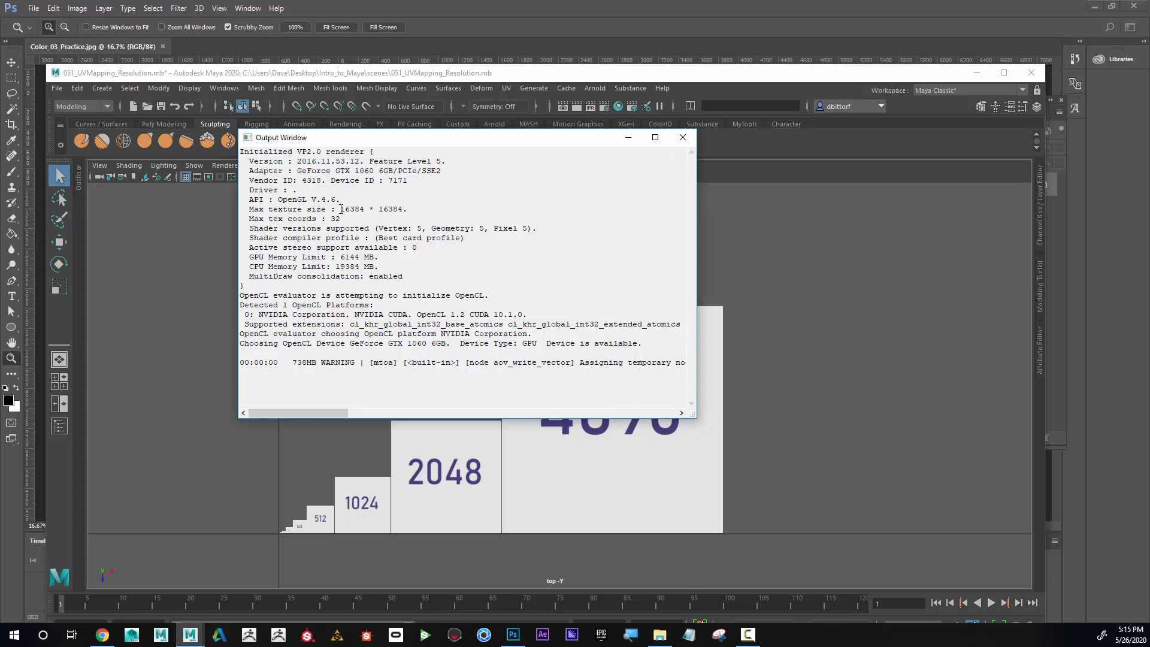
drag(344, 209, 403, 209)
drag(331, 218, 339, 218)
click(350, 218)
drag(336, 209, 404, 209)
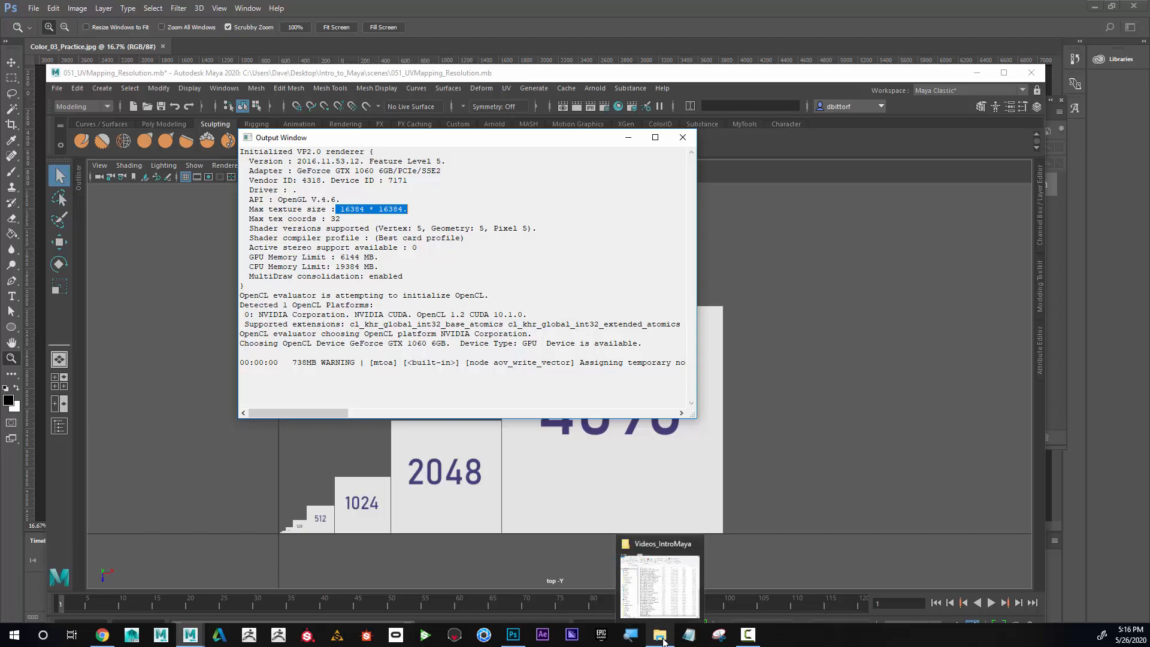
- Open the Texture_Sizes list, multiply 8192 by 2 in Calculator, and place the calculator beside the list
click(665, 550)
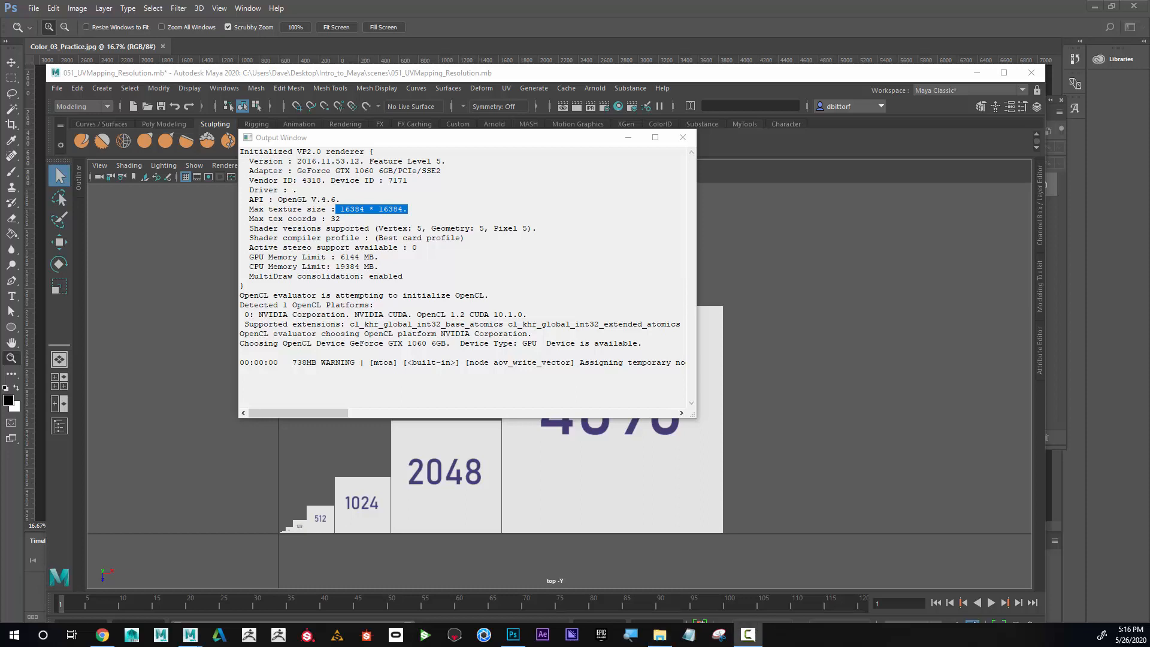
click(689, 635)
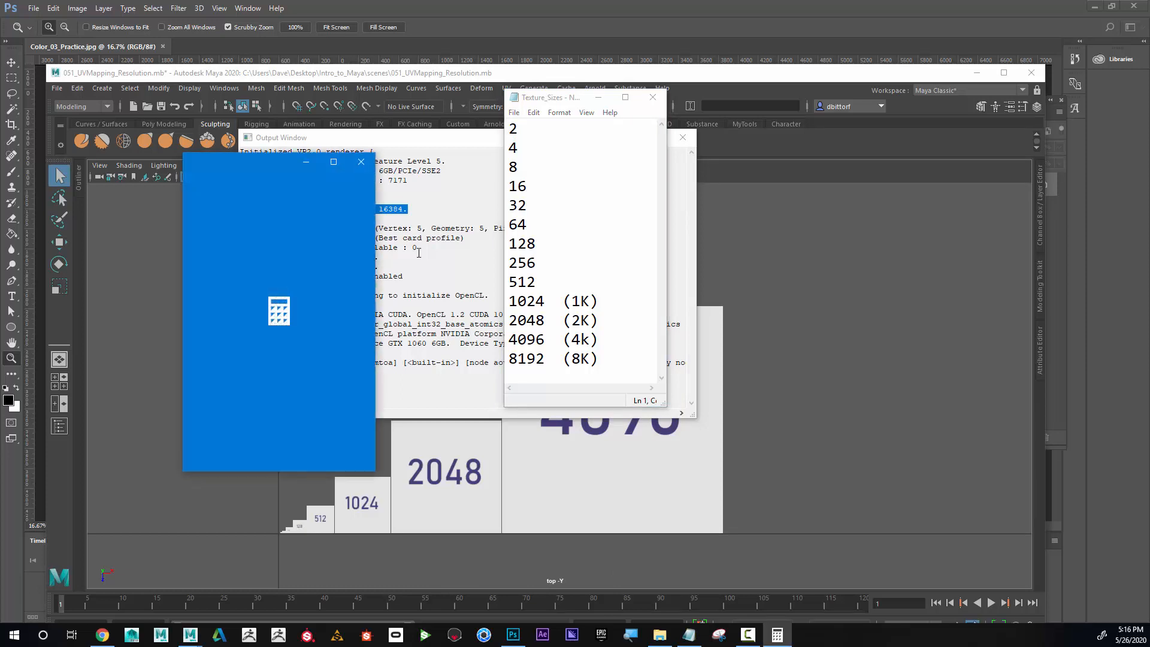
click(255, 356)
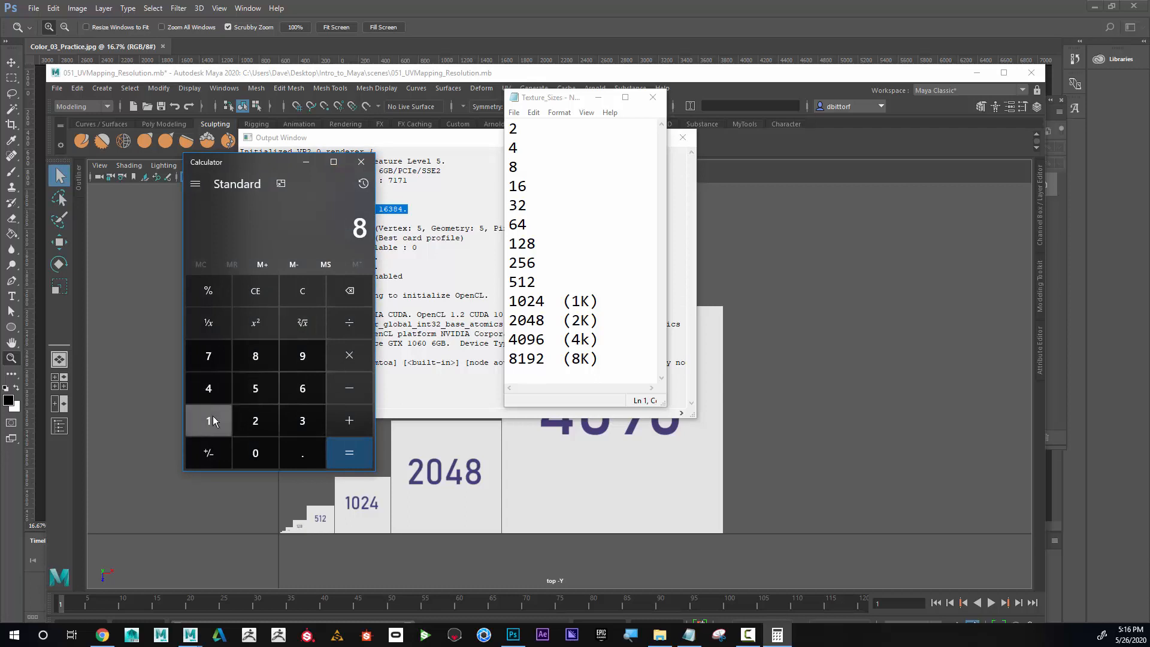
click(209, 421)
click(303, 356)
click(255, 421)
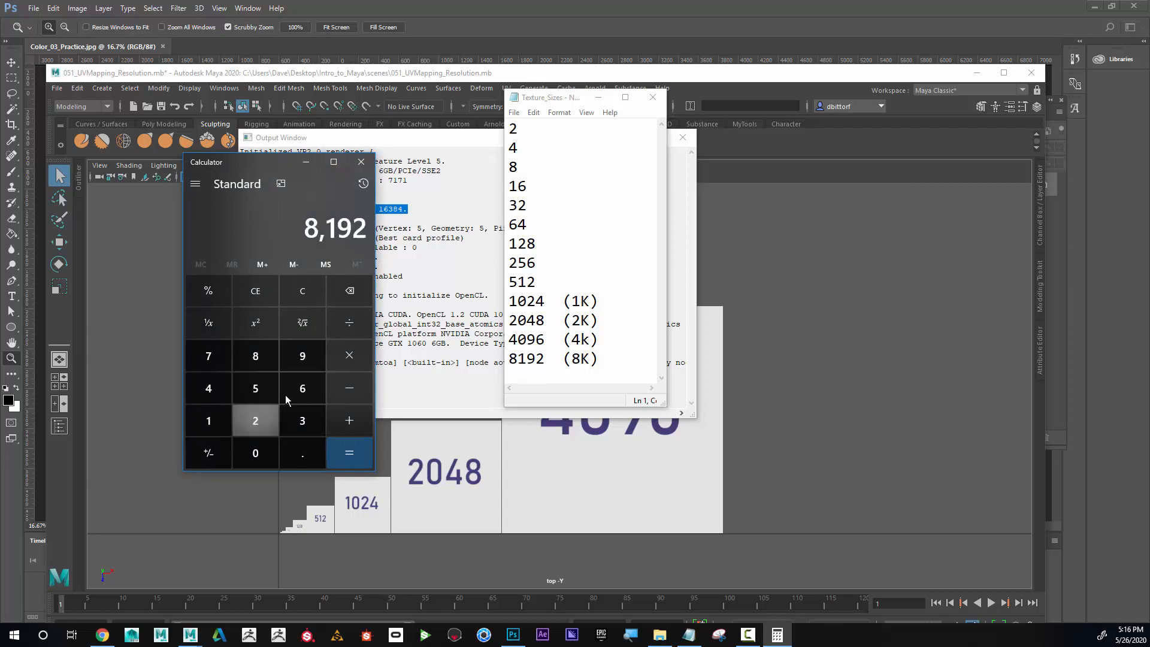
click(349, 356)
click(255, 420)
click(362, 453)
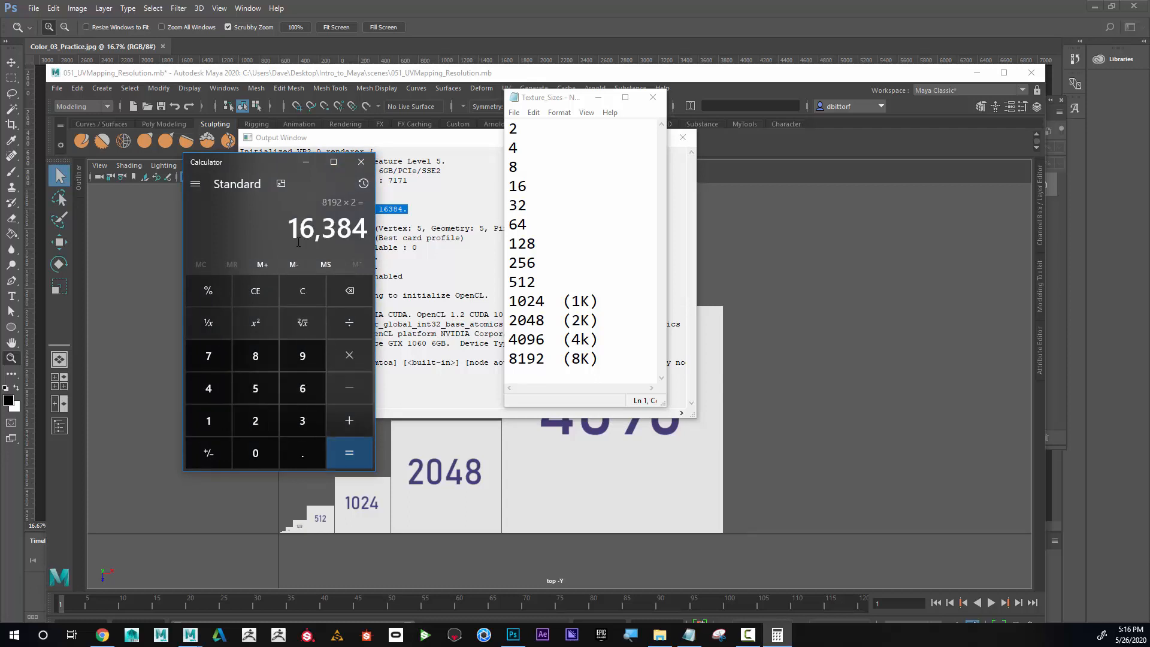
drag(275, 163, 764, 147)
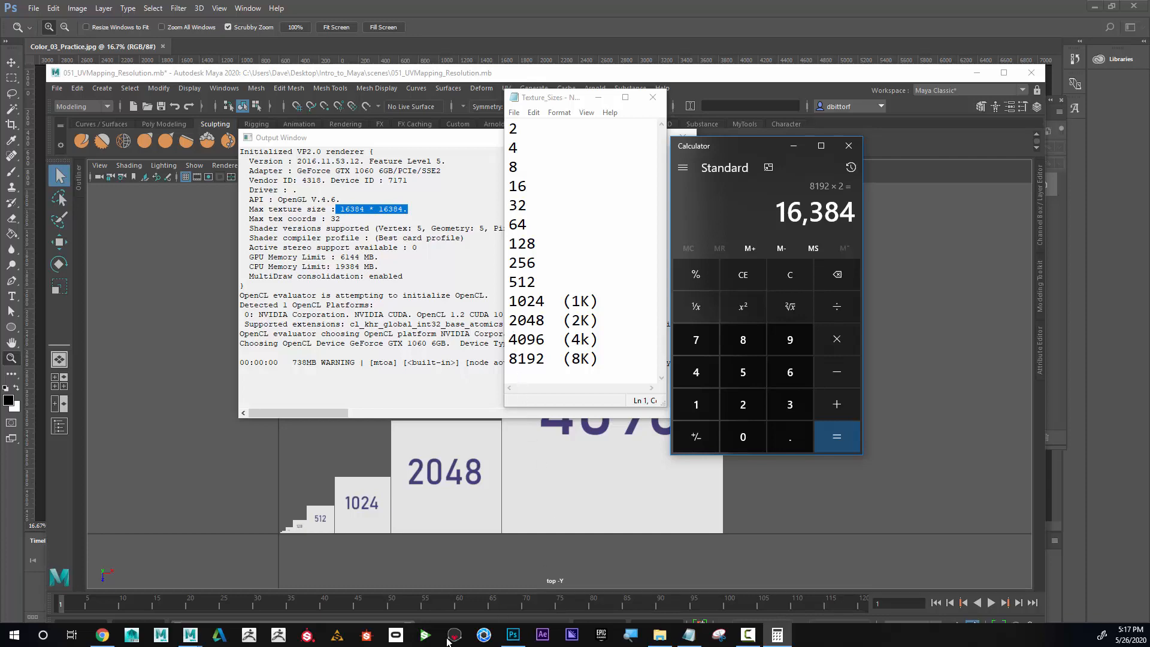
- Return to the 051_UVMapping_Resolution scene in Maya and compare the texture size squares from far away and closer up
mouse_move(126, 637)
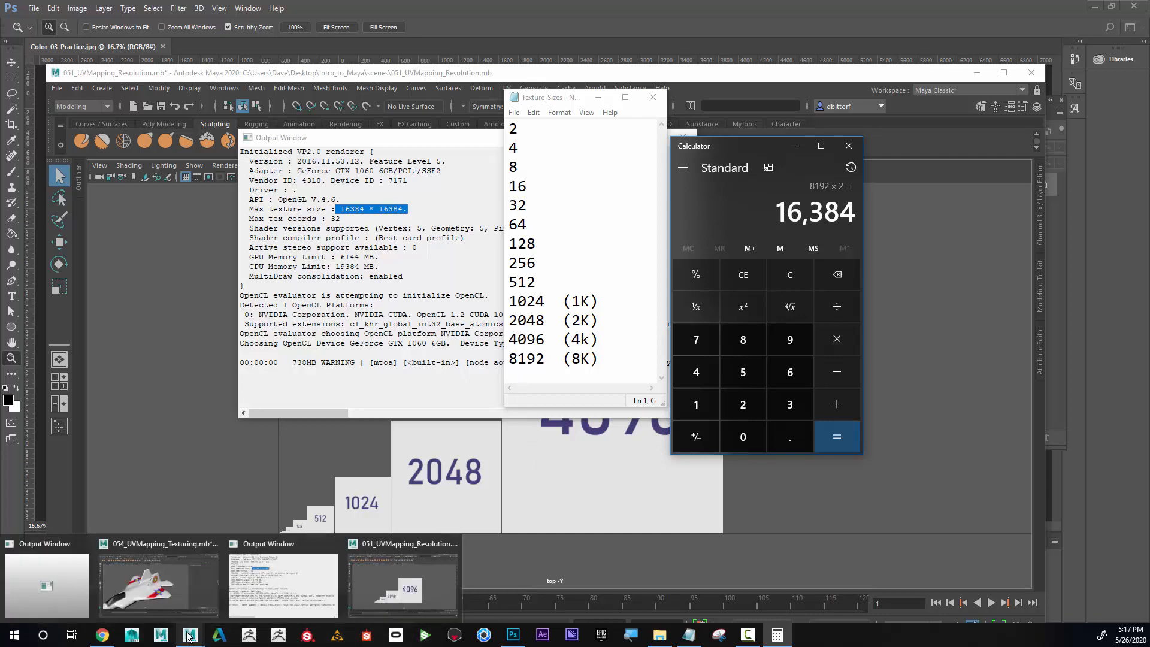
click(397, 542)
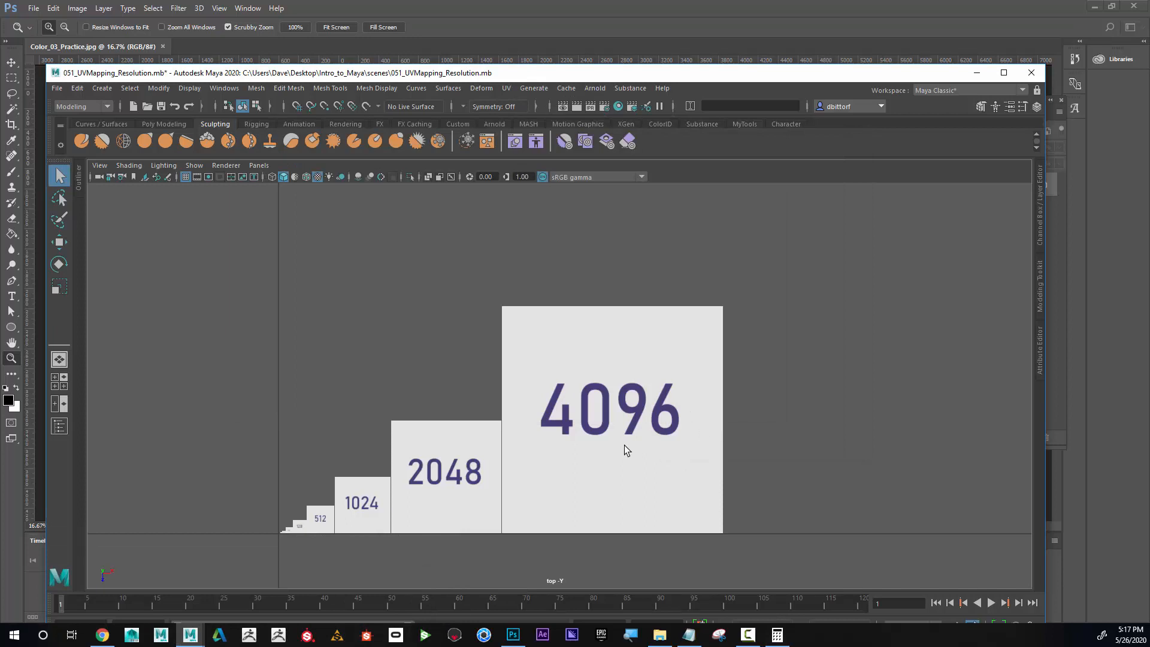
scroll(705, 465, down, 10)
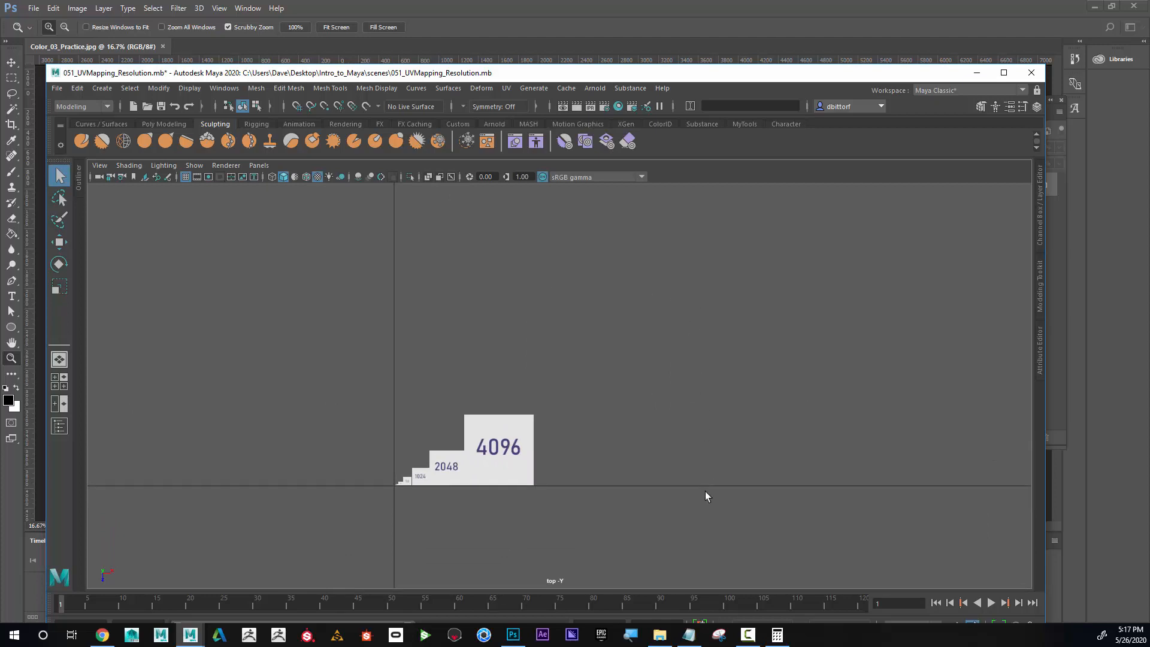
scroll(705, 491, down, 8)
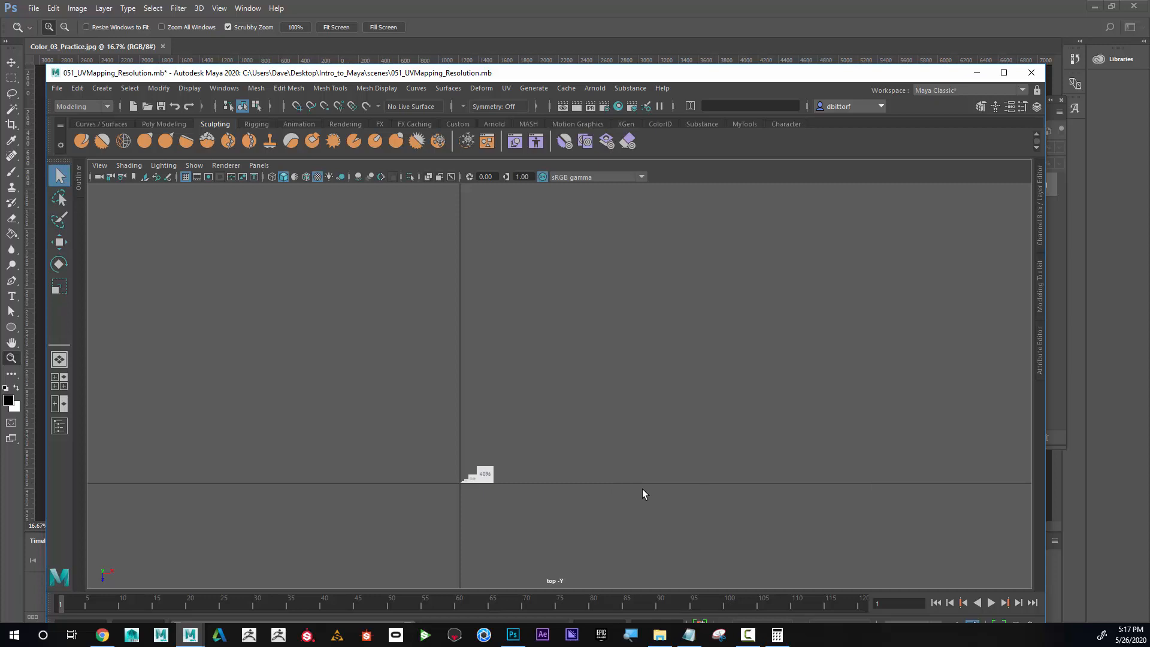
alt+right_drag(484, 492, 937, 501)
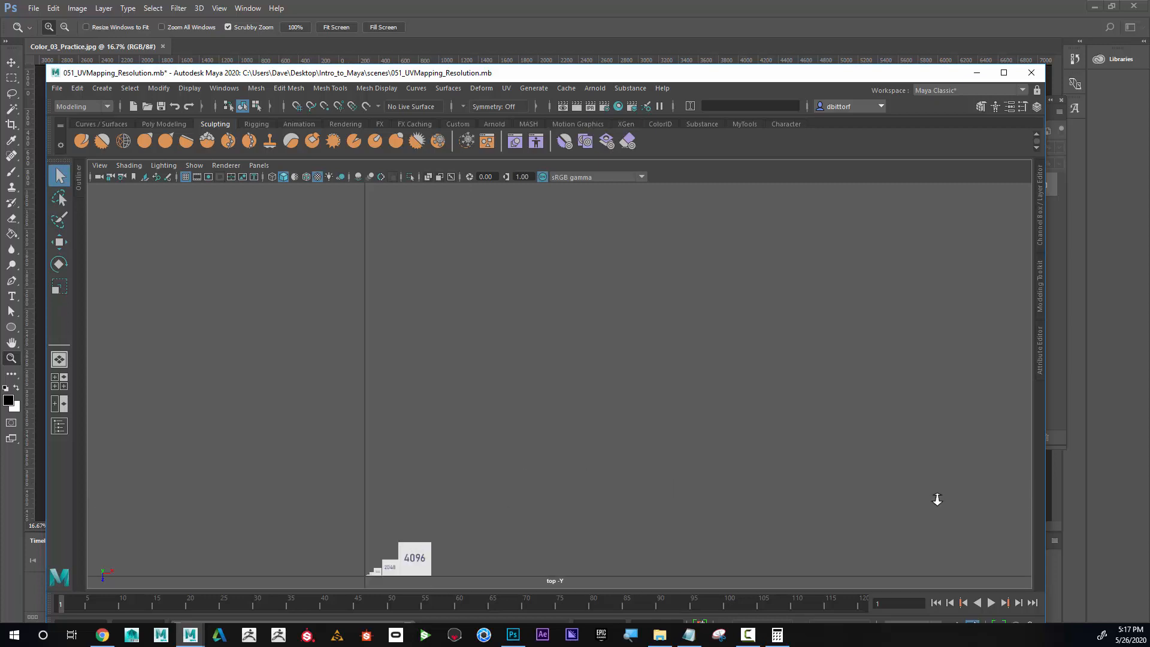
alt+middle_drag(588, 480, 767, 272)
alt+right_drag(528, 413, 962, 419)
alt+middle_drag(596, 375, 525, 439)
alt+right_drag(524, 439, 617, 442)
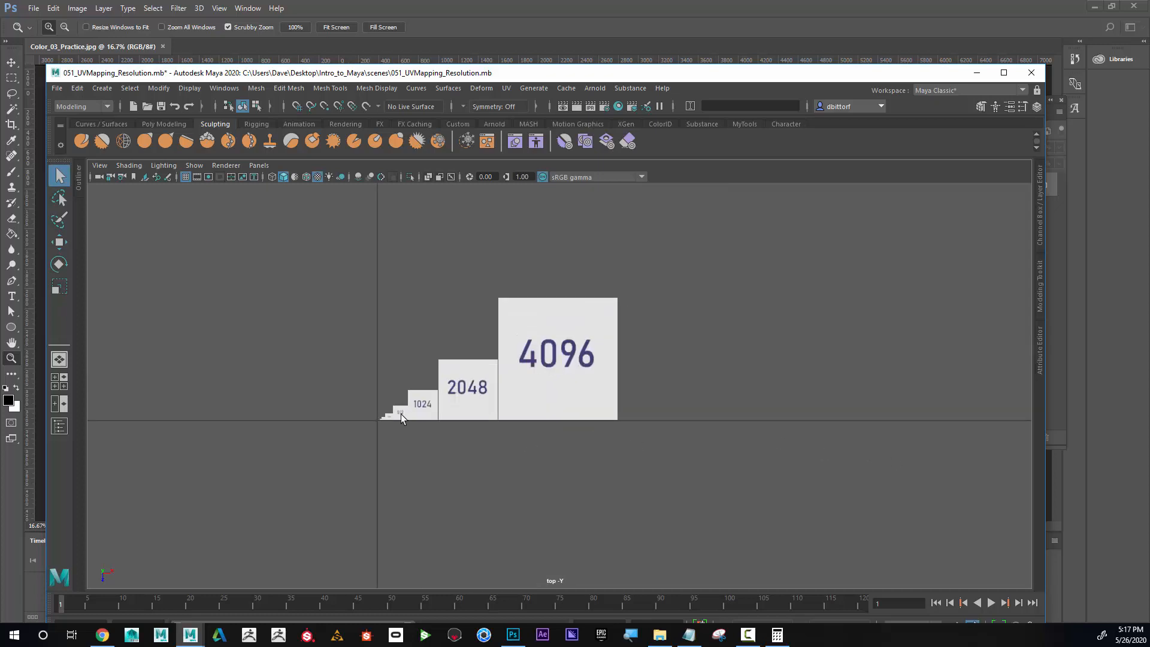
- Examine the row of texture size squares at closer range, from the smallest squares up to the 4096 square
alt+middle_drag(409, 414, 491, 417)
alt+right_drag(466, 439, 534, 397)
alt+middle_drag(534, 397, 513, 433)
alt+right_drag(512, 432, 556, 441)
alt+middle_drag(538, 422, 523, 396)
alt+right_drag(527, 400, 731, 440)
alt+middle_drag(534, 401, 537, 408)
alt+right_drag(538, 409, 677, 419)
alt+middle_drag(549, 405, 565, 403)
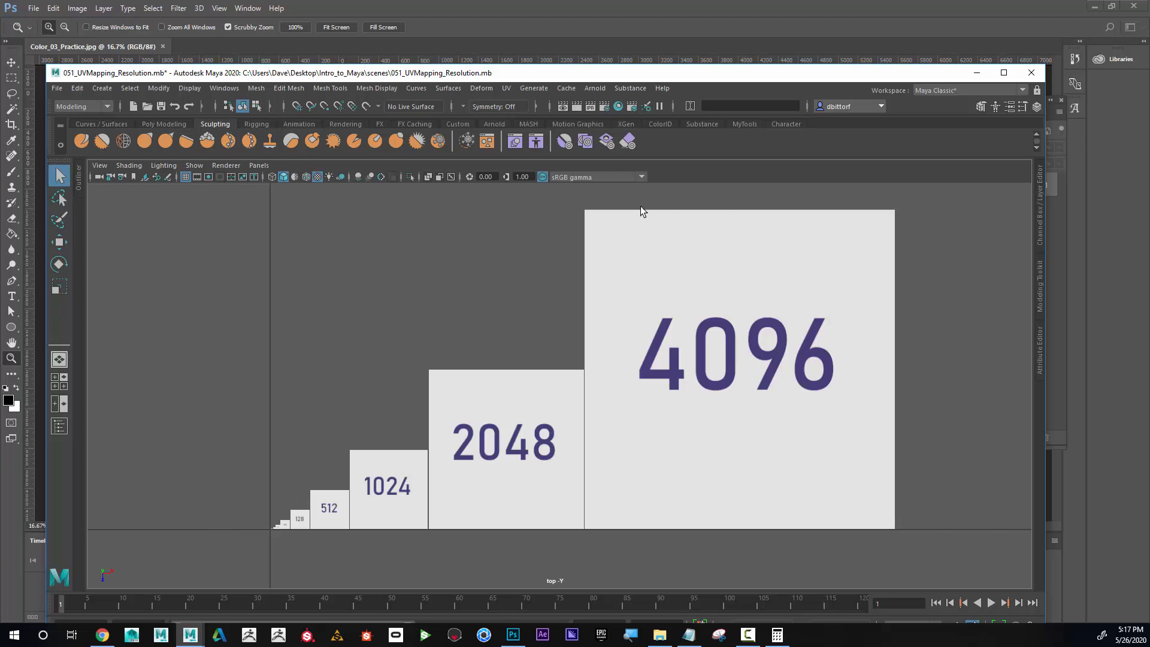
- Highlight the 4096 square, the 2048 square, and the group of squares from 1024 down by selecting each in turn
click(638, 233)
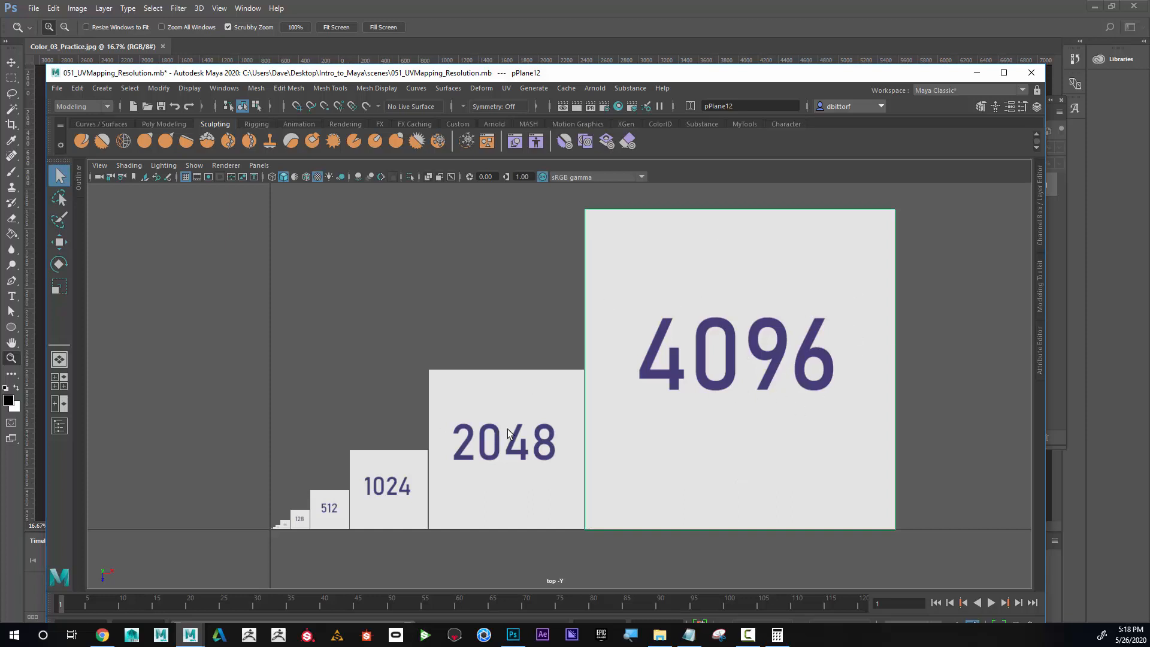
click(508, 448)
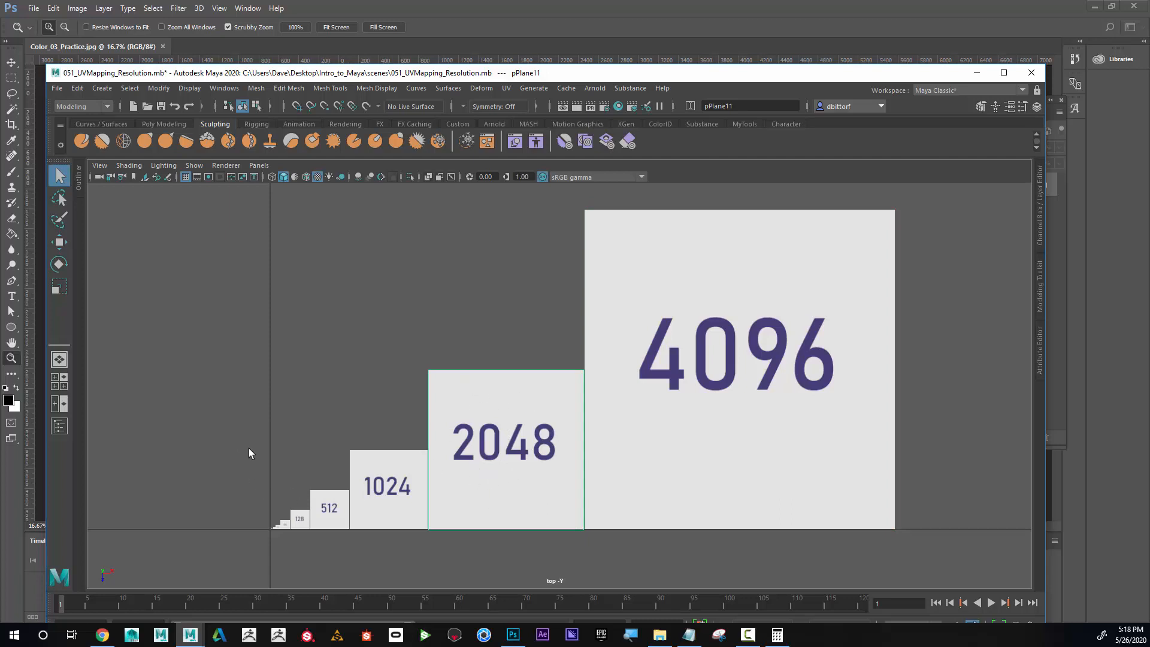
drag(237, 443, 384, 560)
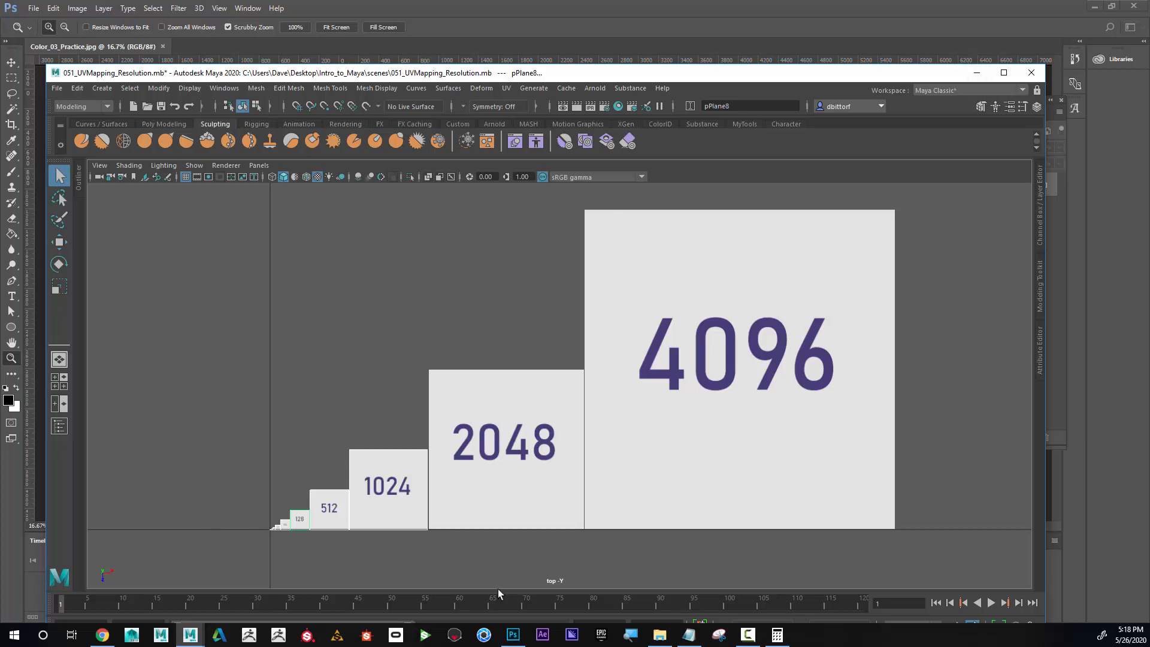
- Switch to the Color_03_Practice.jpg texture in Photoshop
mouse_move(508, 633)
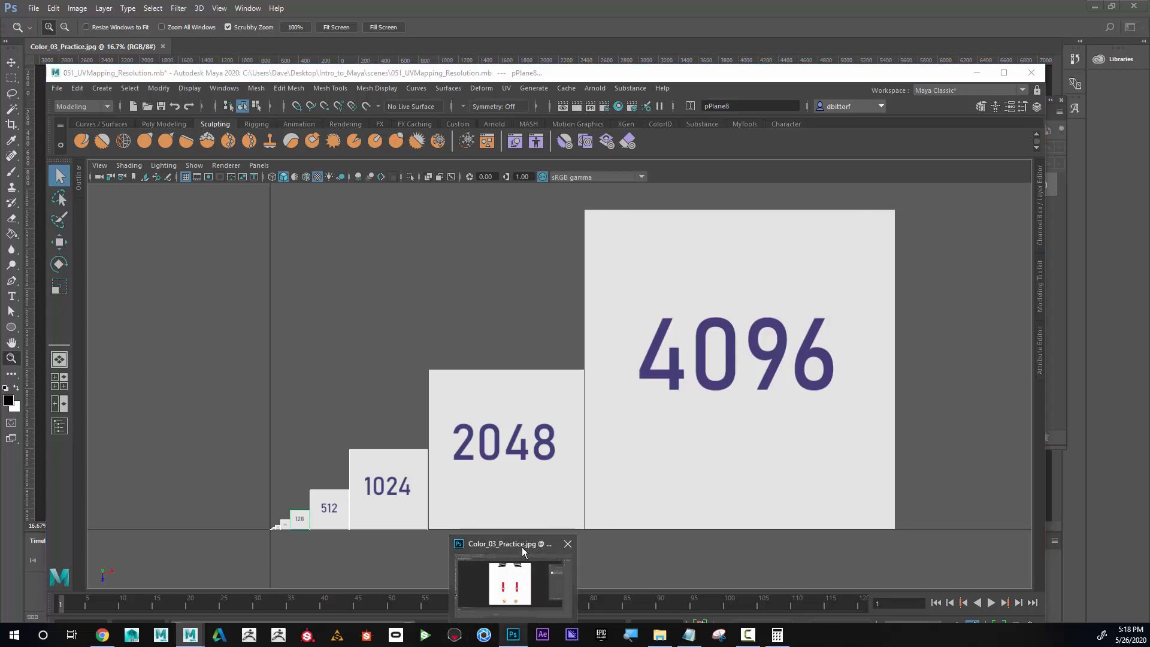
click(519, 577)
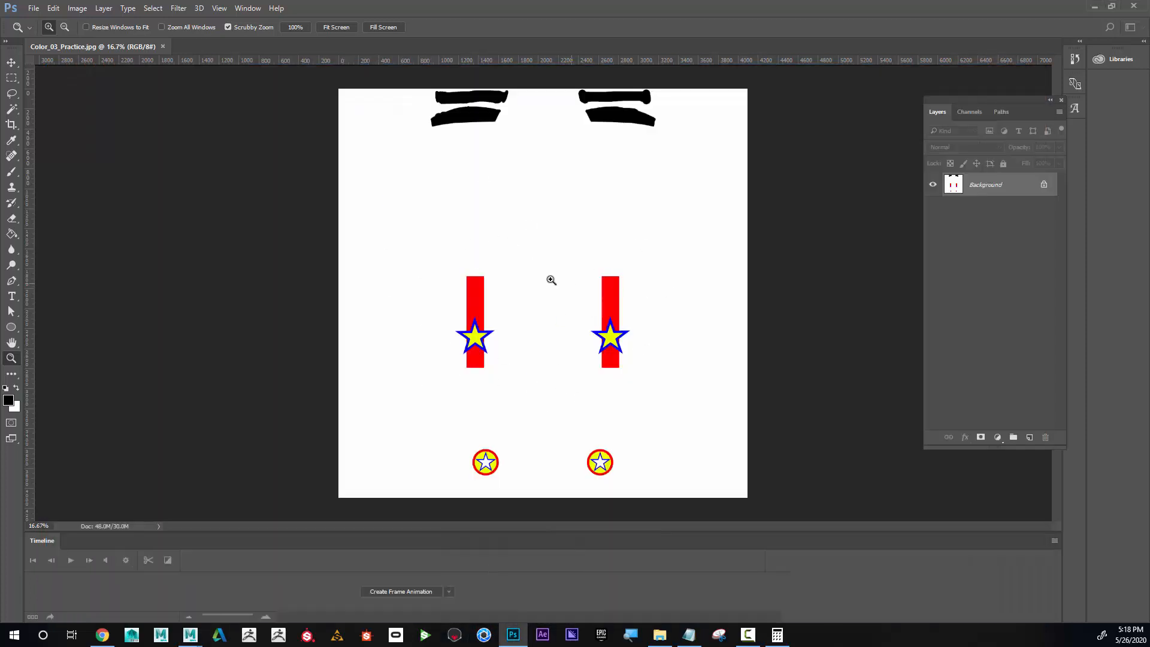